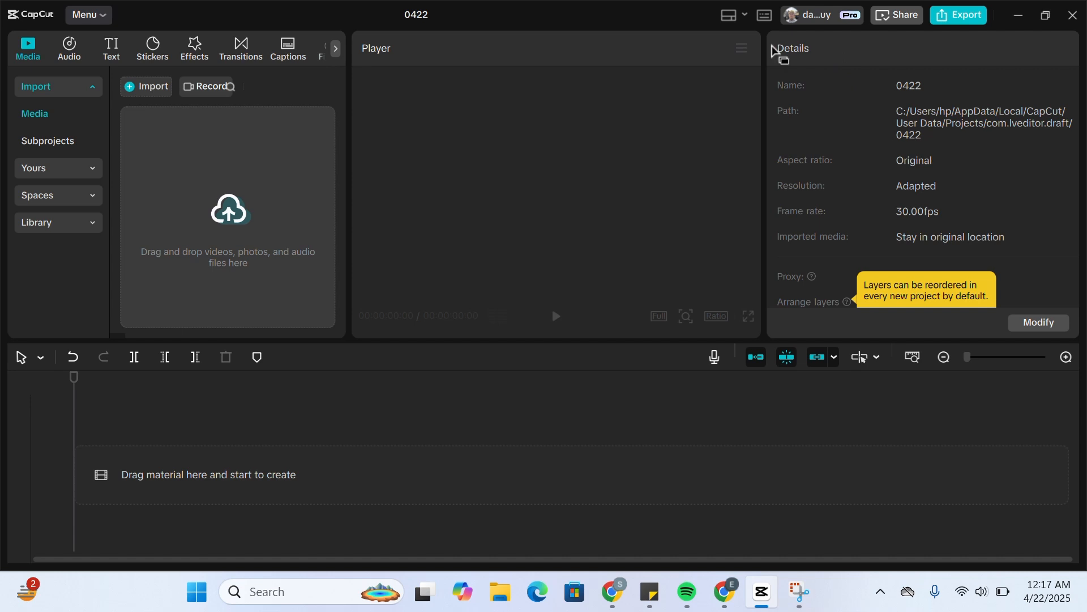
- Set the project's aspect ratio to 4:3 and its frame rate to 24.00 fps, and save the project settings
click(1028, 324)
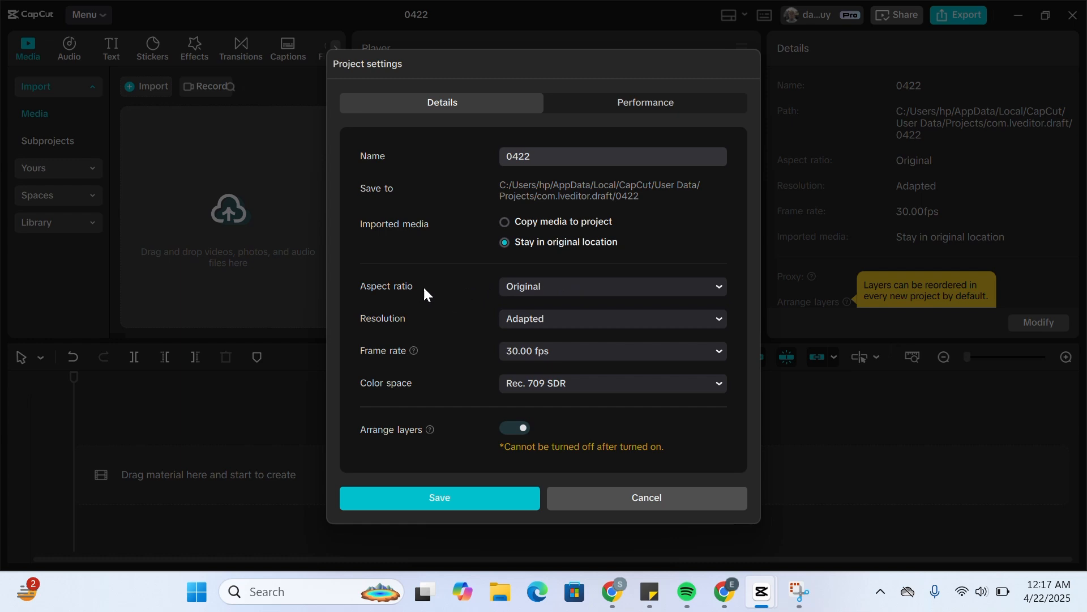
click(589, 286)
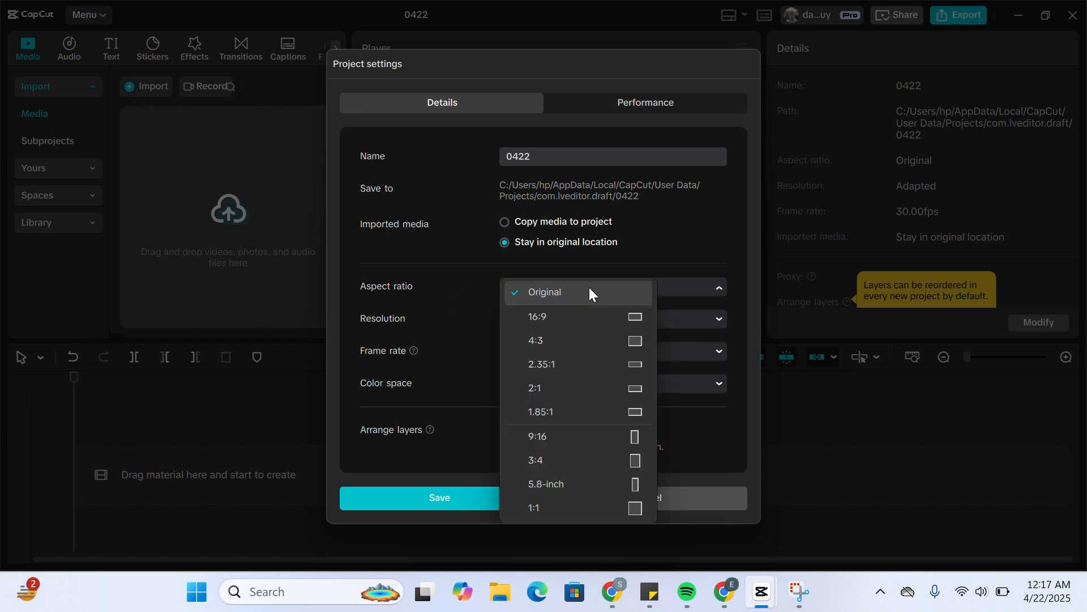
click(545, 341)
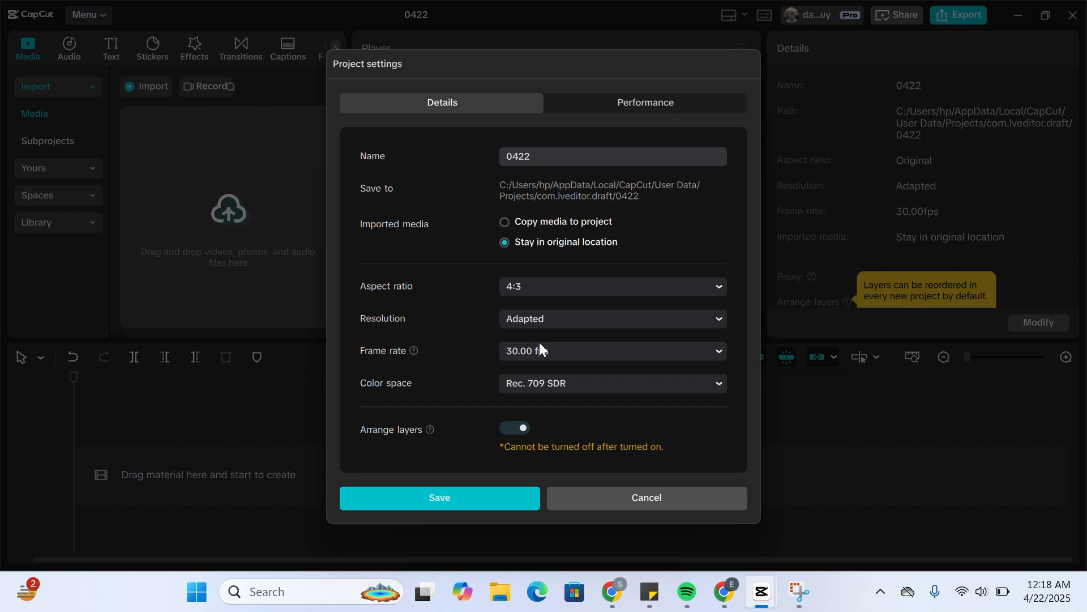
click(537, 348)
click(538, 348)
click(538, 347)
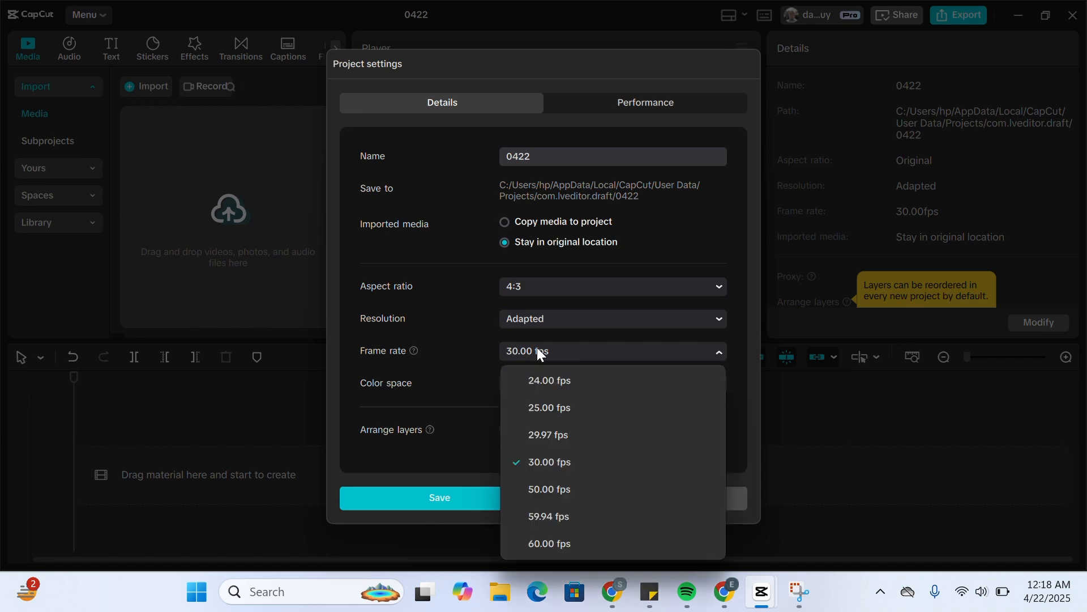
click(559, 387)
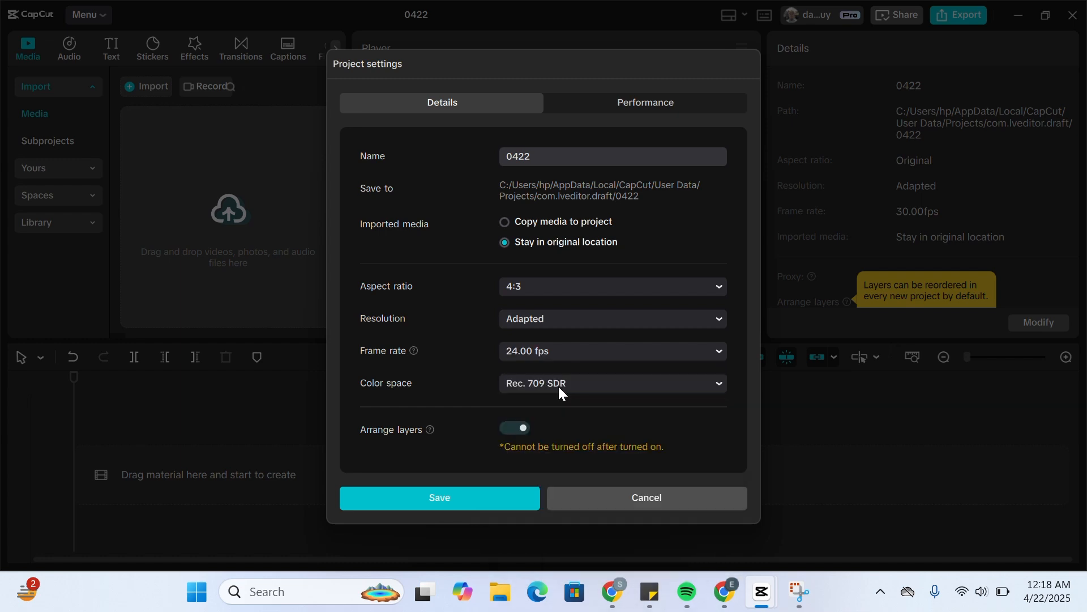
click(484, 501)
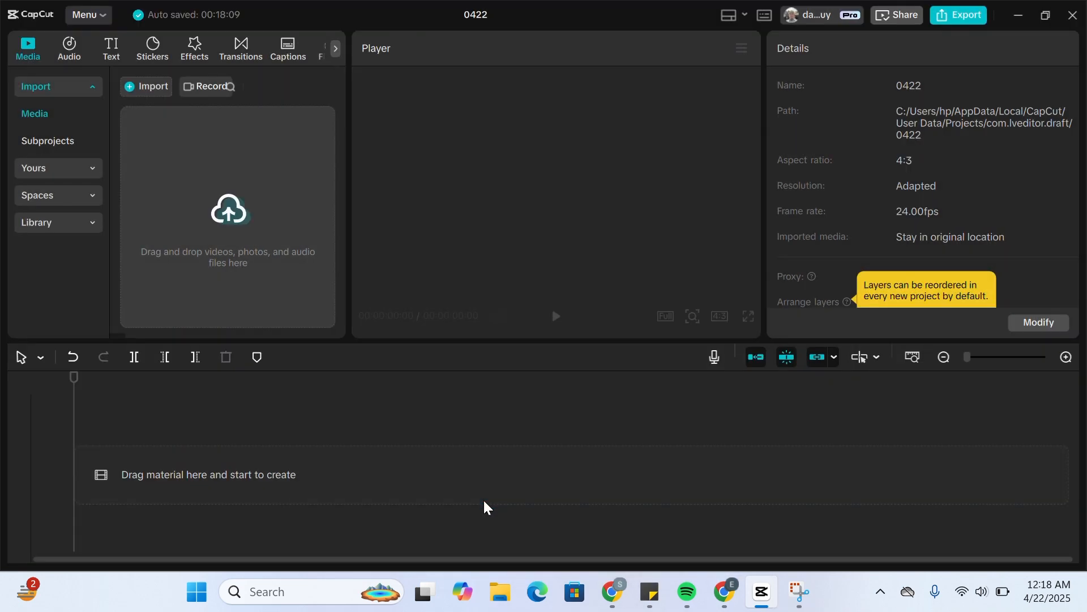
- Import the street video clip and place it at the start of the timeline
click(153, 240)
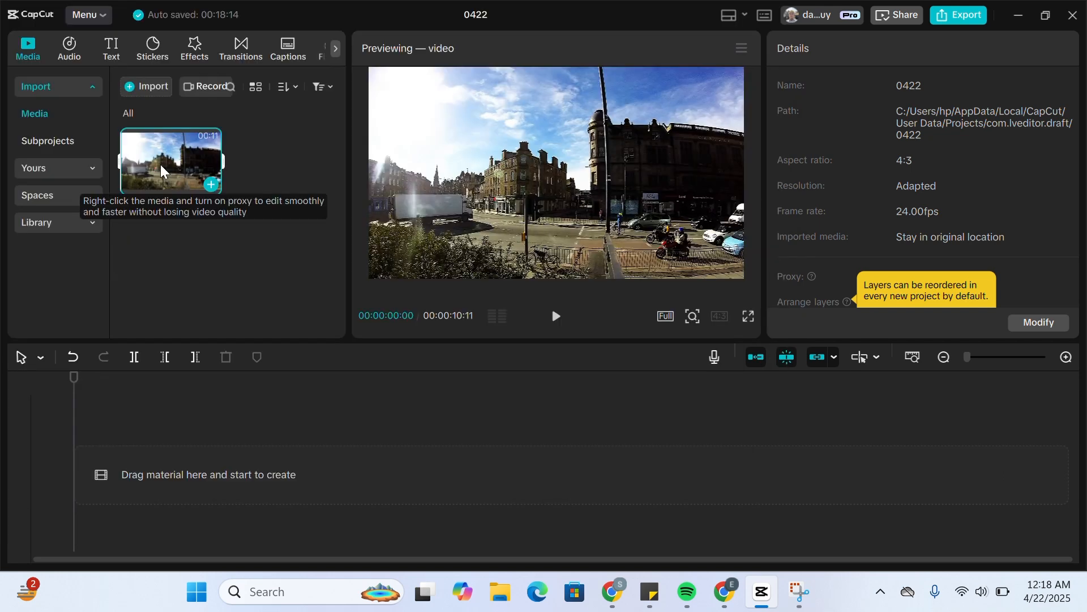
drag(161, 165, 157, 448)
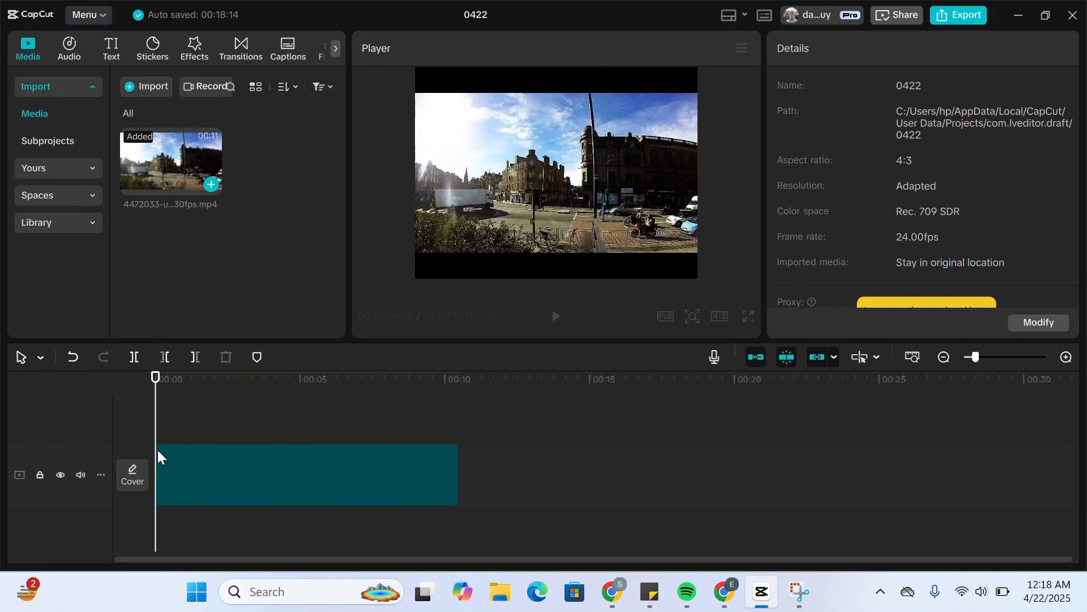
- Scale the street clip uniformly to 133% so it fills the 4:3 frame
click(235, 476)
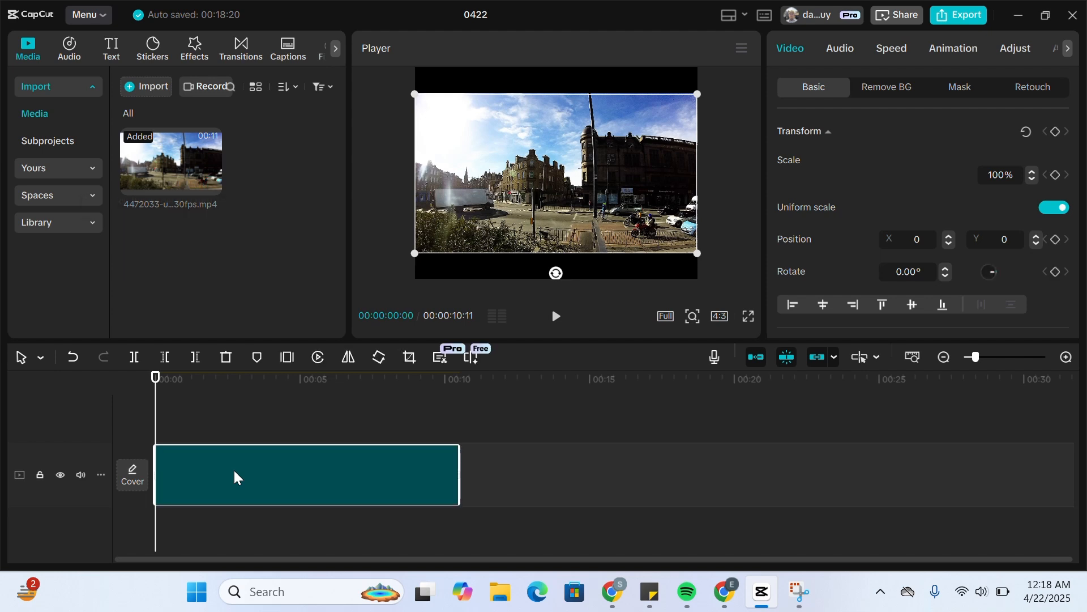
click(457, 34)
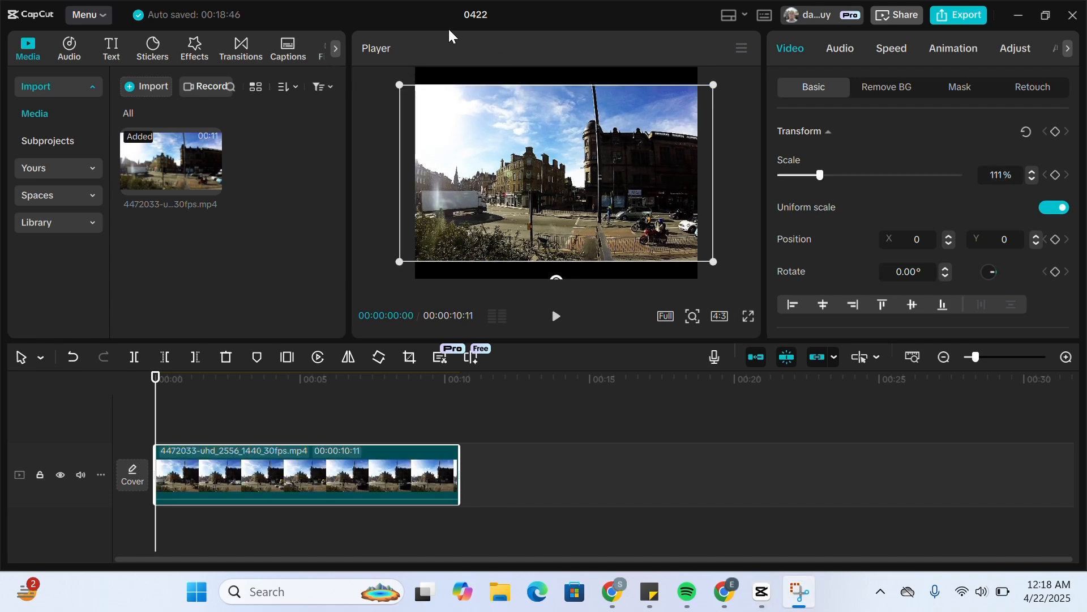
drag(817, 175, 827, 180)
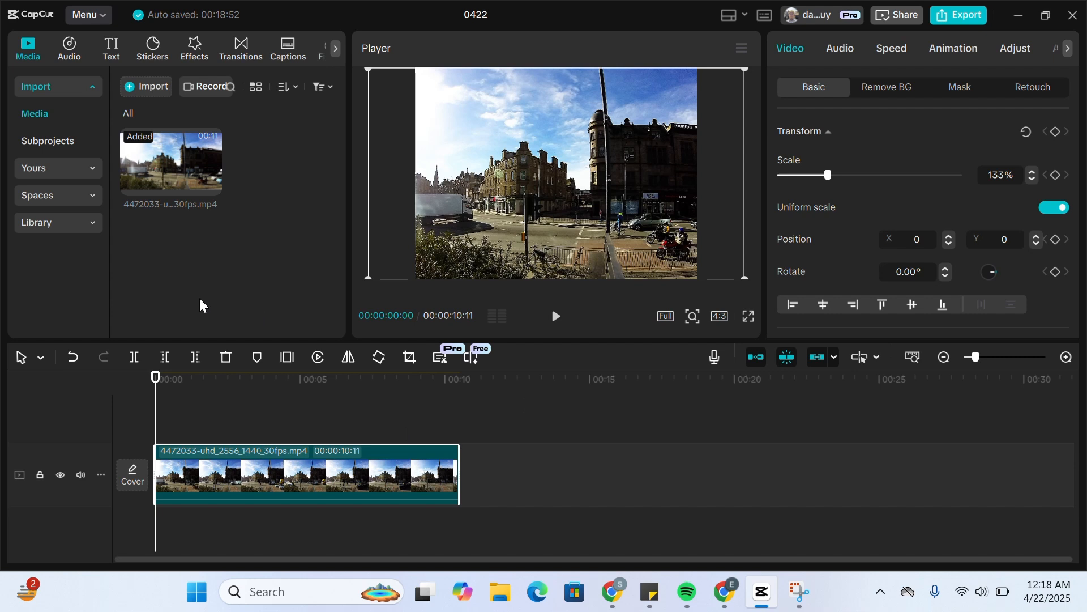
- Search the effects for "Dv tape" and download the DV Tape video effect
click(195, 50)
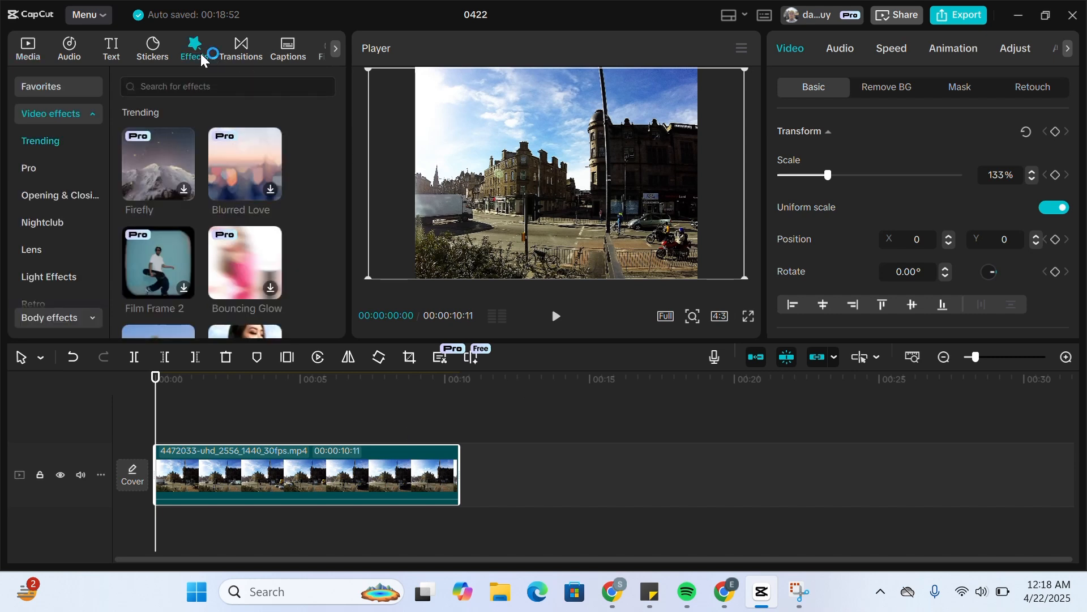
click(194, 86)
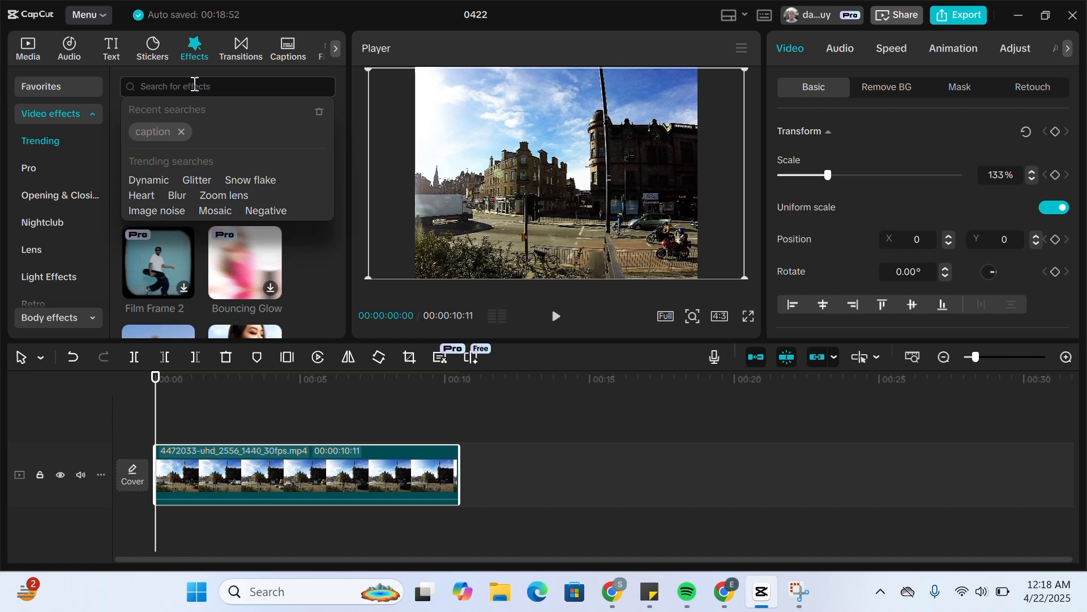
text(Dv)
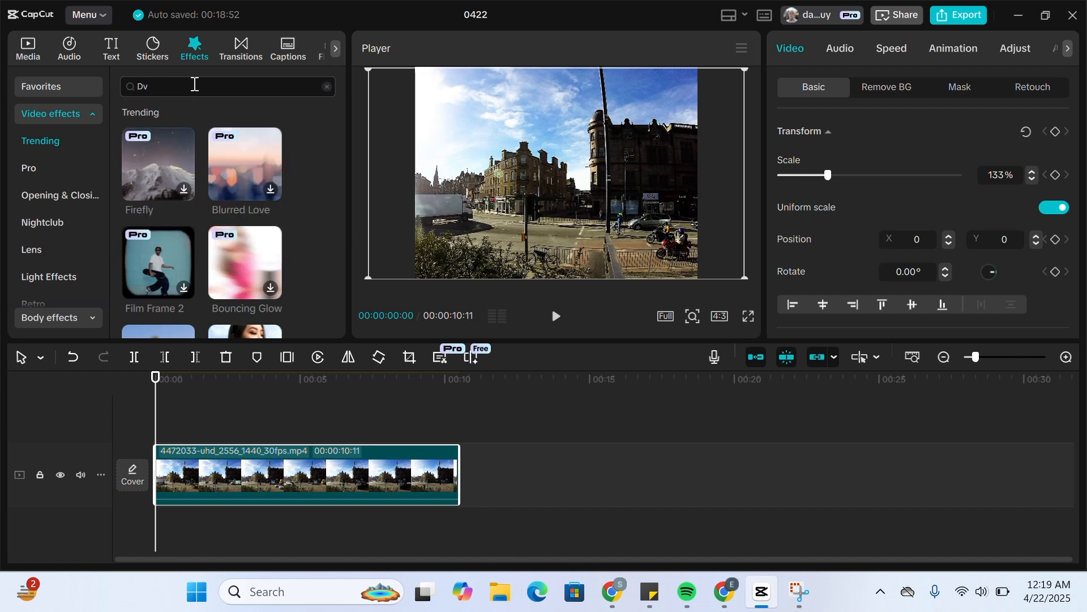
text( tape)
key(Return)
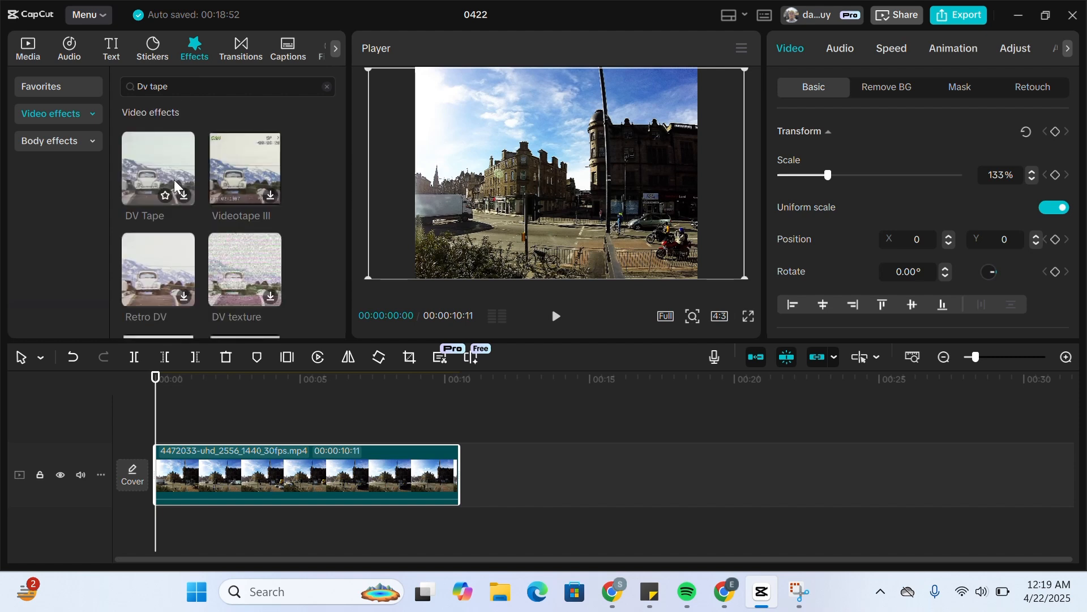
click(183, 195)
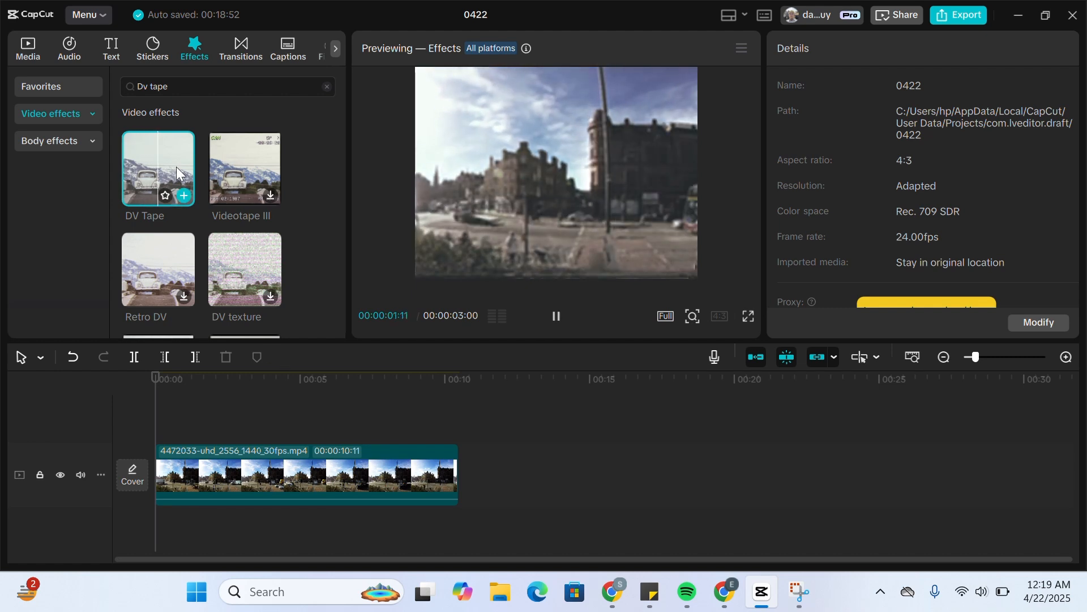
- Place the DV Tape effect above the clip from the timeline start and extend it to the clip's end
drag(153, 169, 155, 420)
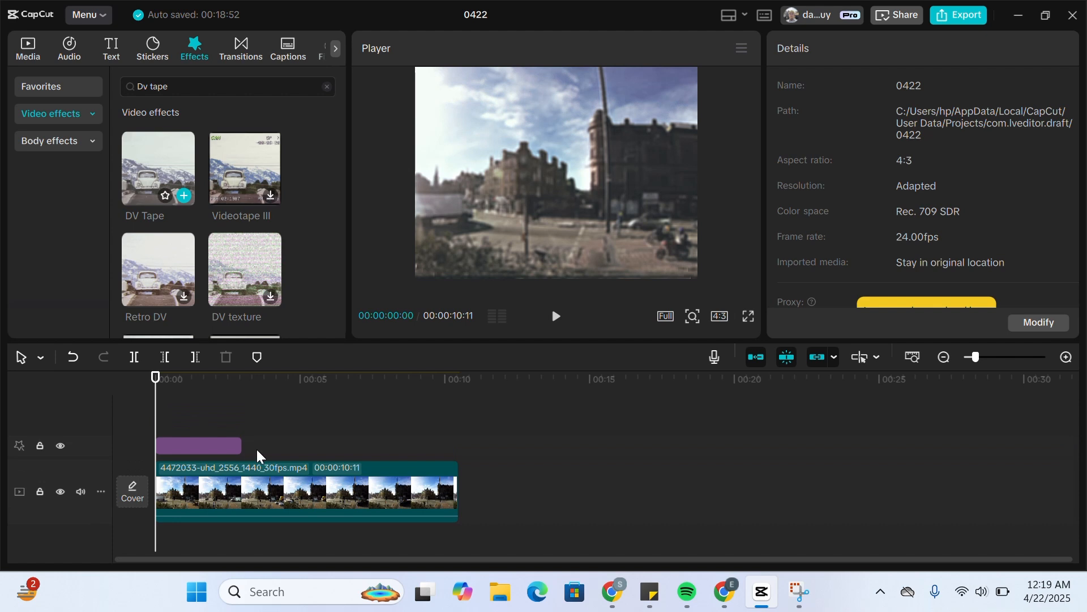
click(237, 445)
drag(238, 446, 459, 446)
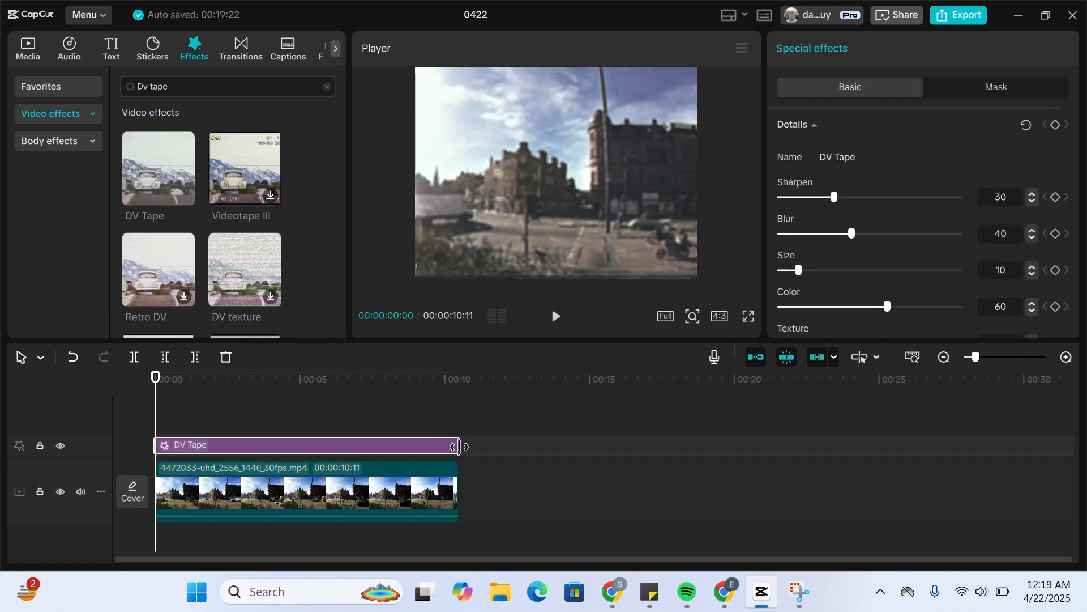
- Set the DV Tape effect's Sharpen, Blur, Size, Color, Texture and Filters all to 0
click(337, 414)
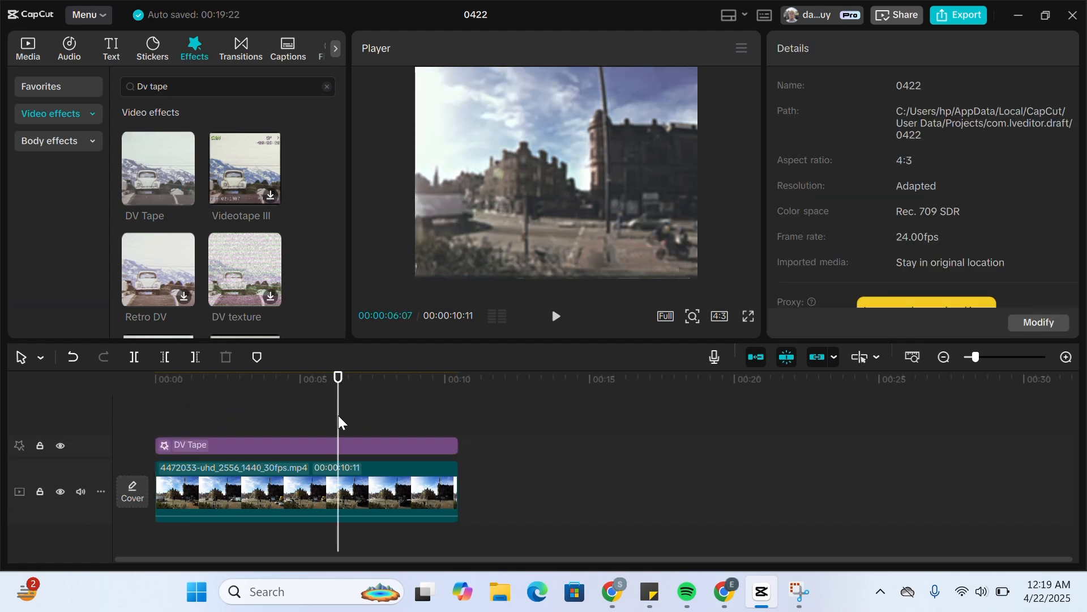
click(229, 444)
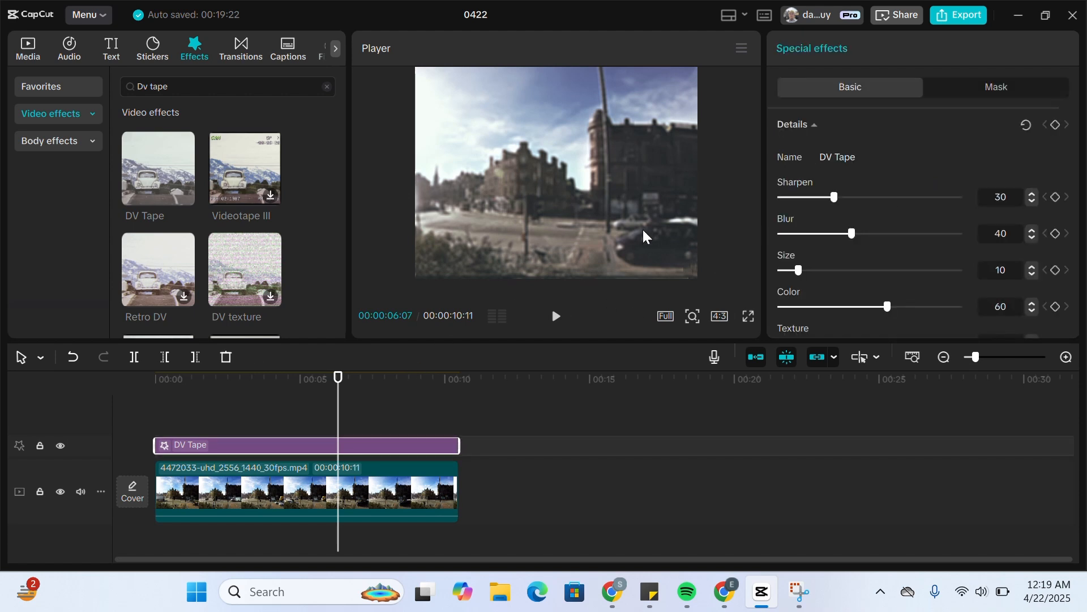
drag(835, 195, 715, 222)
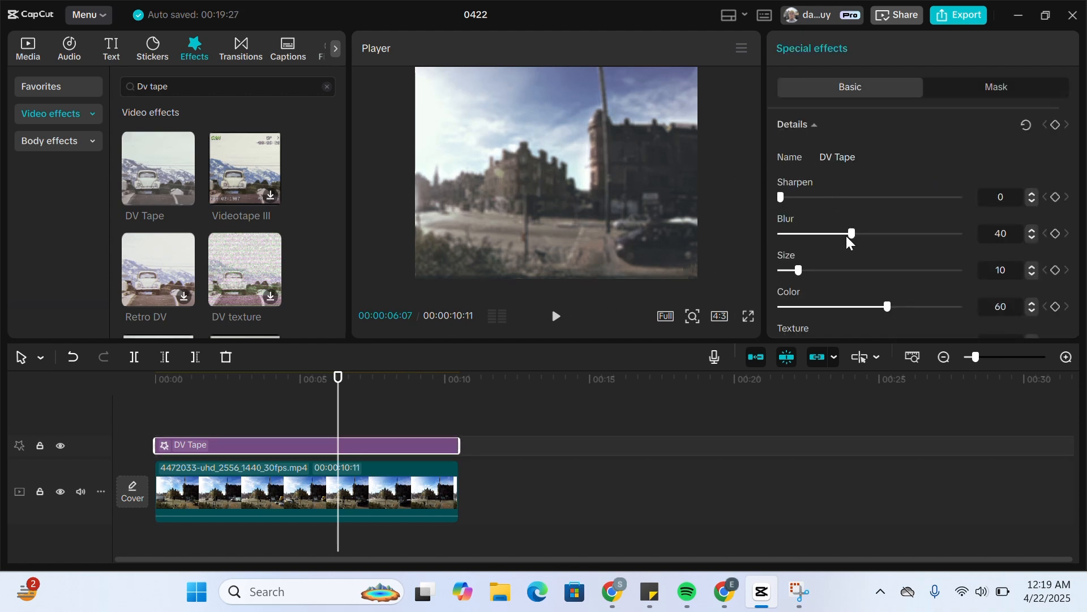
drag(847, 235, 756, 238)
drag(798, 276, 724, 278)
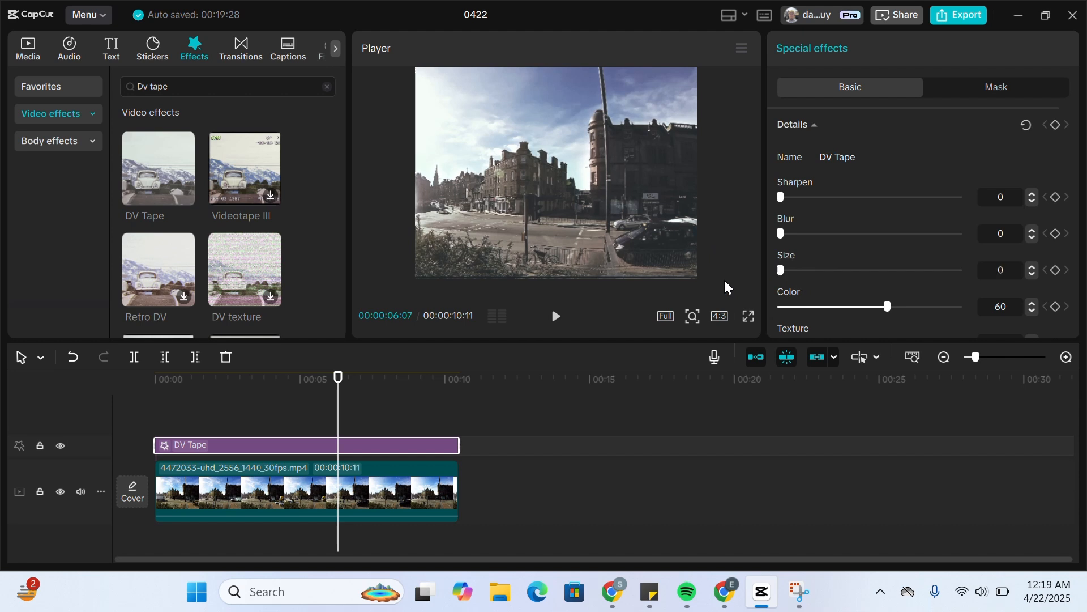
drag(886, 306, 712, 324)
scroll(840, 256, down, 3)
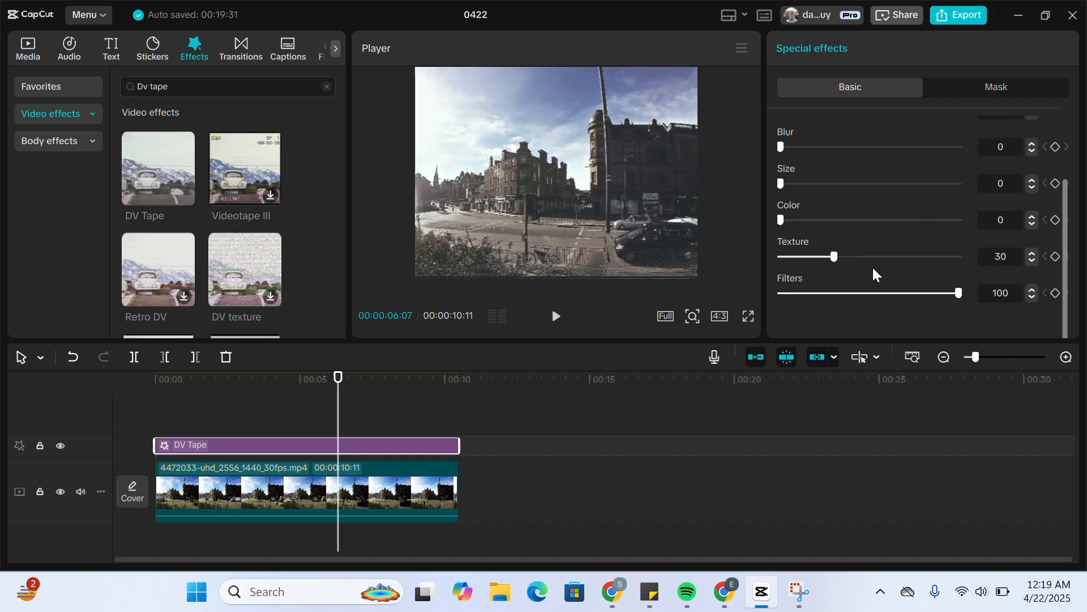
drag(832, 256, 698, 257)
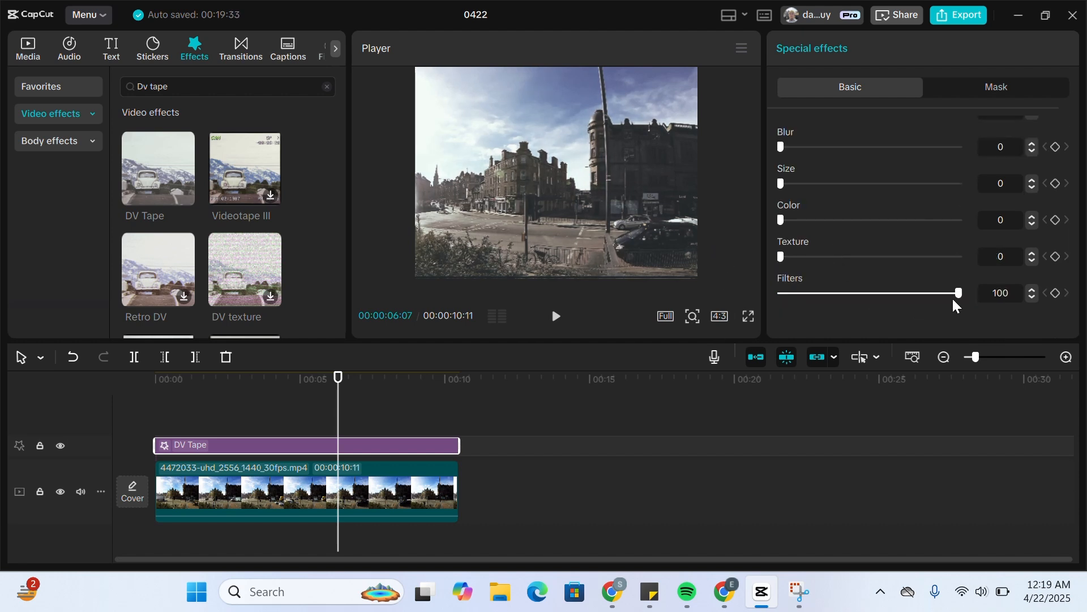
drag(957, 293, 665, 315)
- Play back the clip with the DV Tape effect, including from near its start, to review the look
key(space)
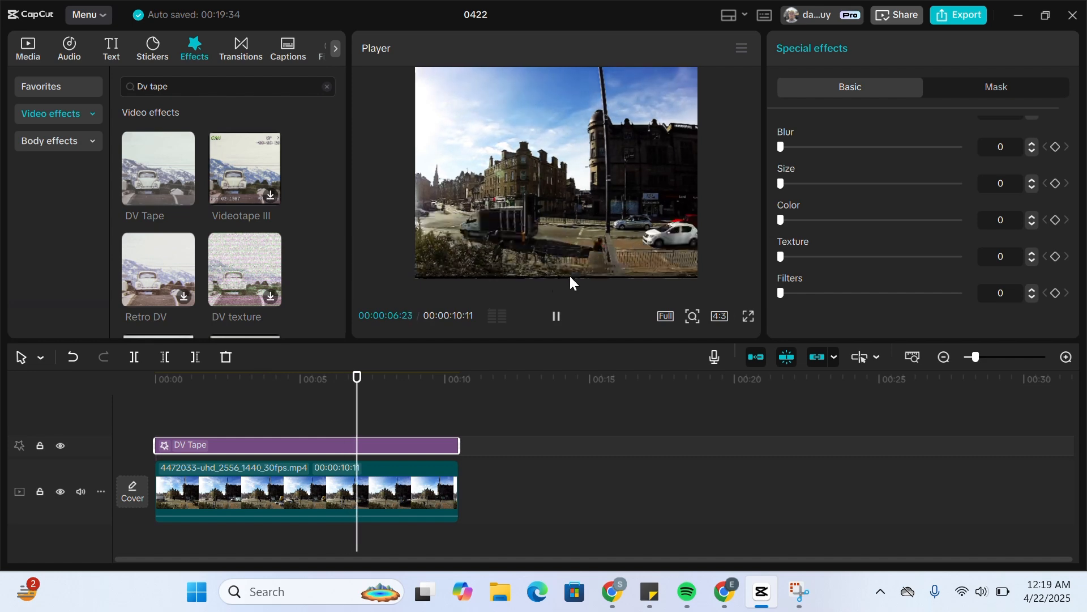
key(space)
key(space)
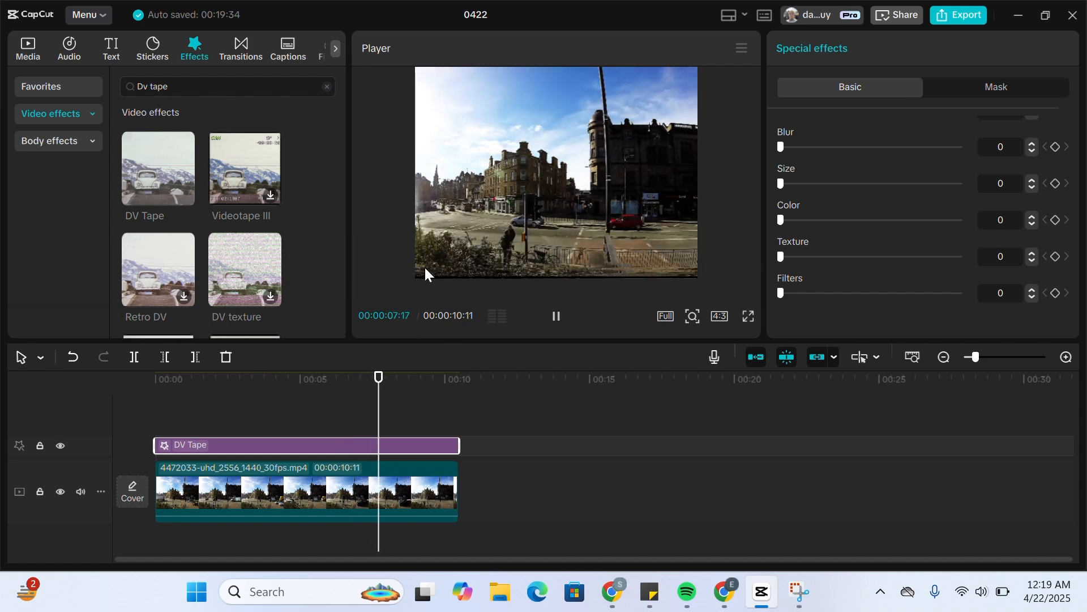
click(166, 399)
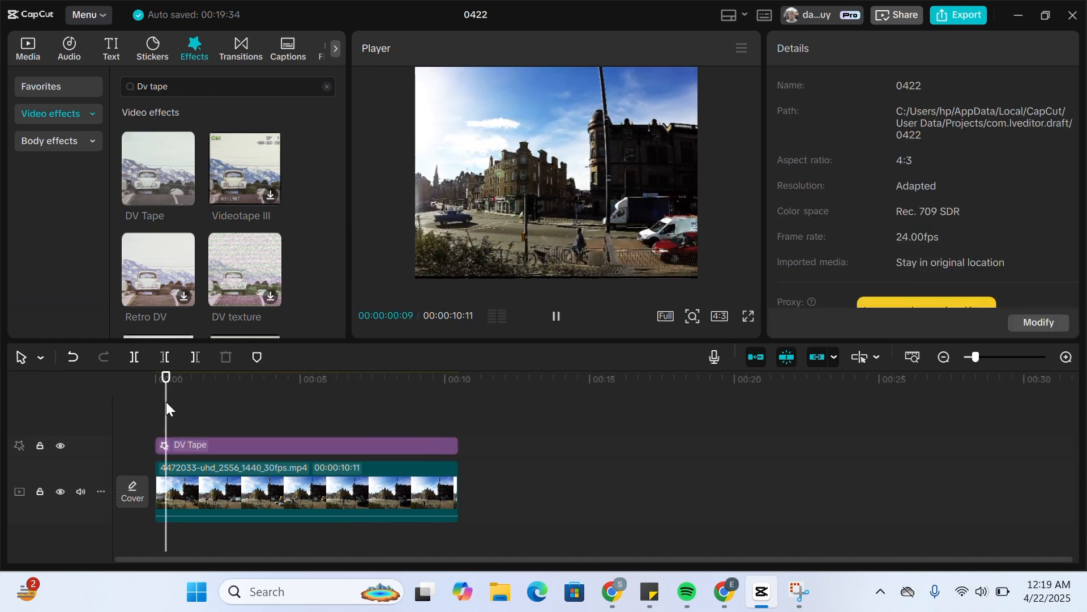
click(569, 313)
key(space)
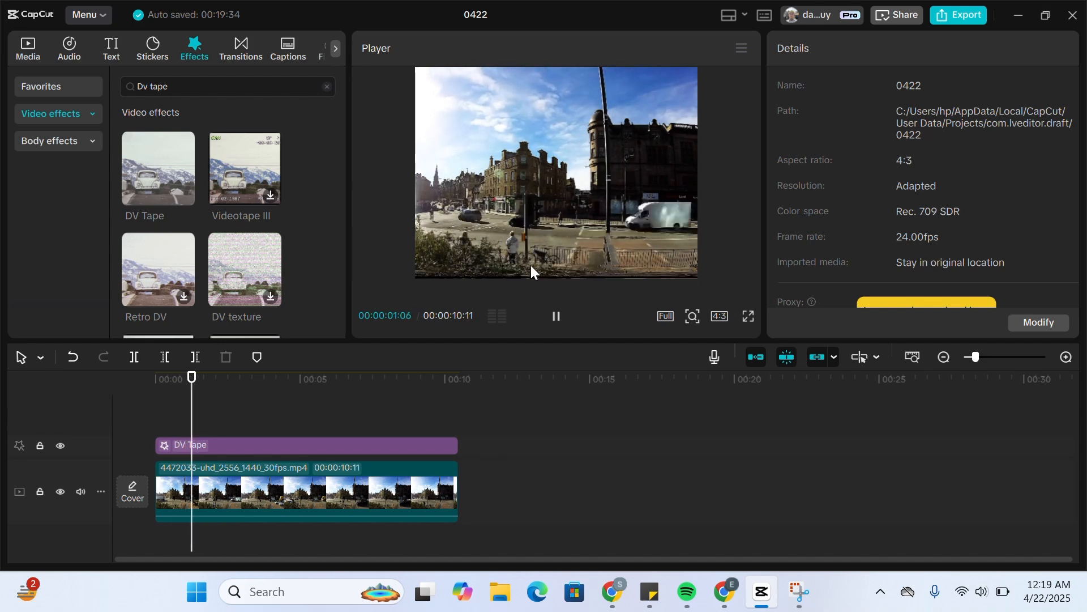
key(space)
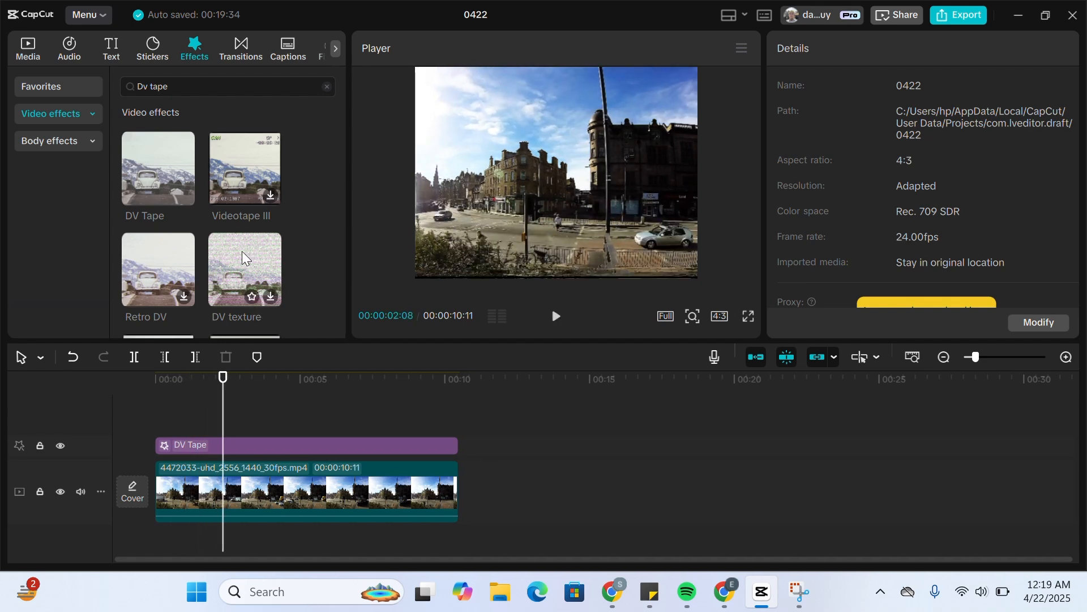
- Look through the effect search results and the video effect categories for a further retro-style effect
scroll(243, 251, down, 3)
scroll(250, 244, up, 3)
scroll(175, 261, down, 3)
scroll(175, 261, up, 3)
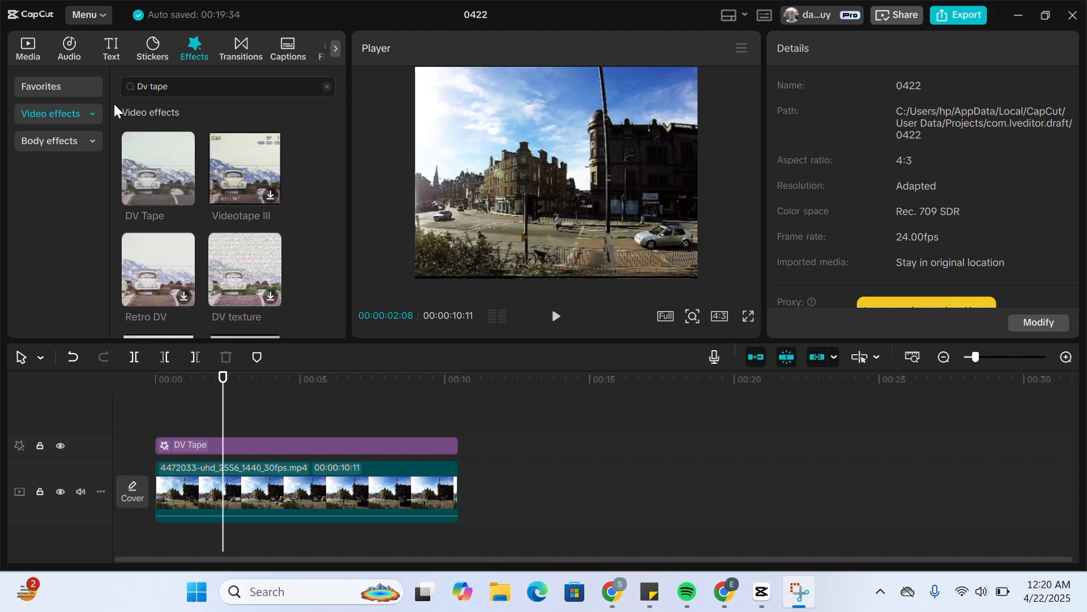
click(89, 115)
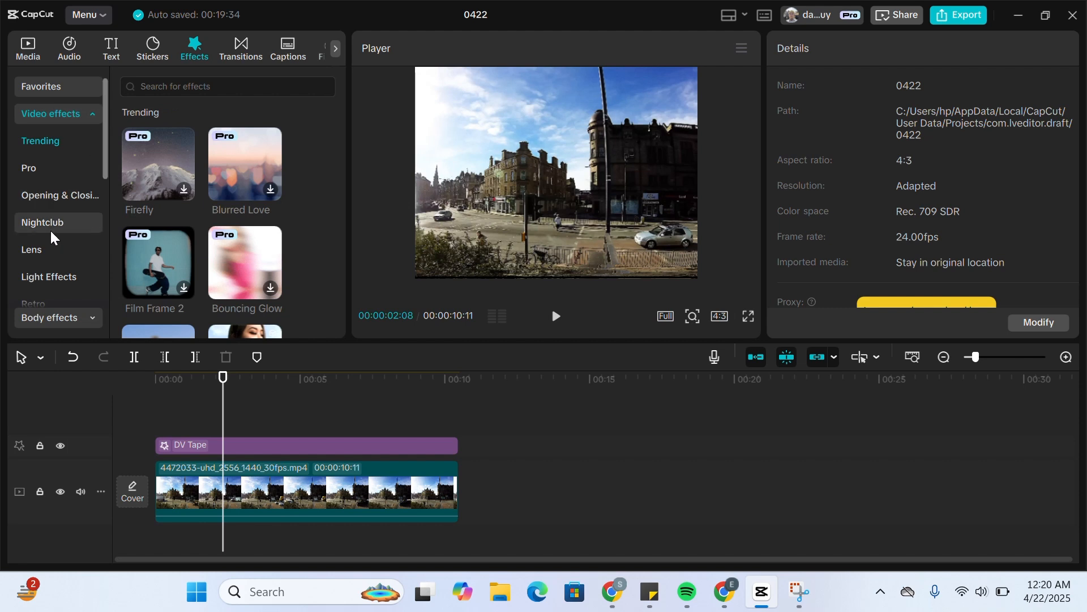
scroll(50, 229, down, 3)
scroll(50, 232, down, 5)
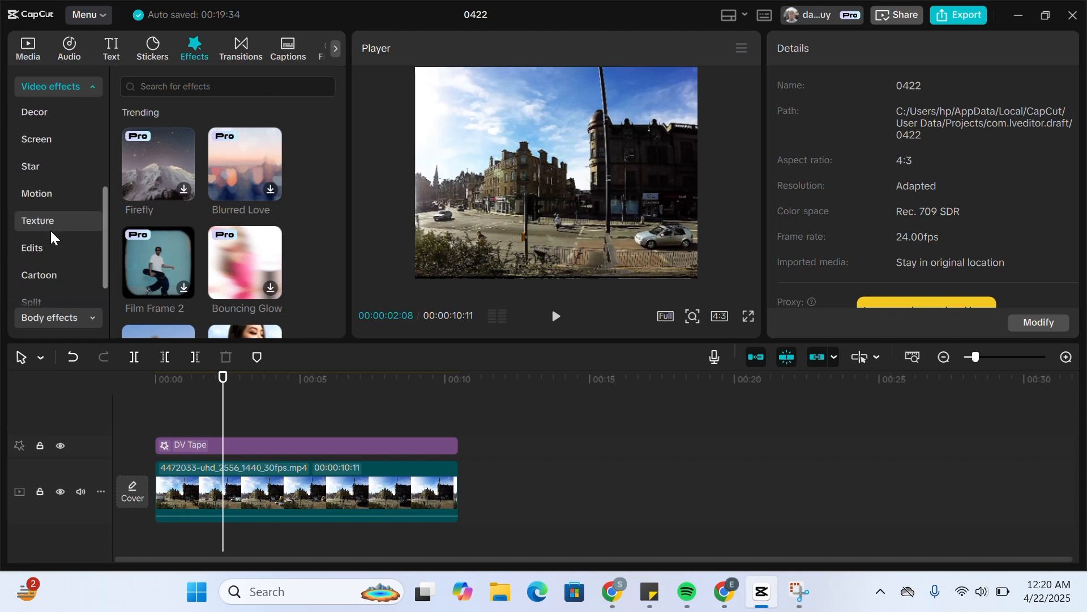
scroll(50, 230, up, 8)
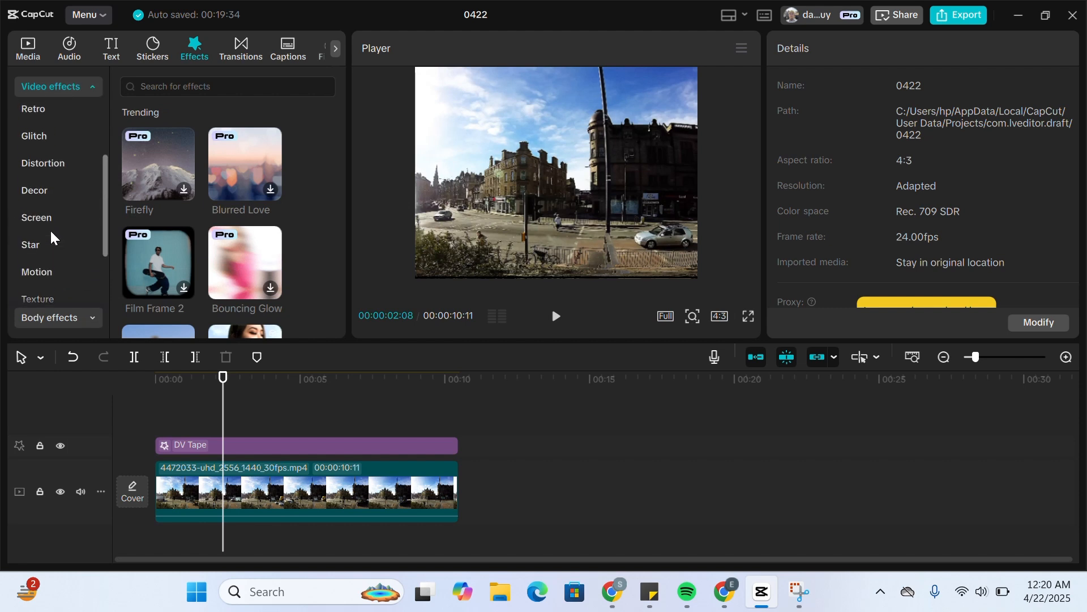
- Search the video effects for "retro"
click(203, 87)
text(retr)
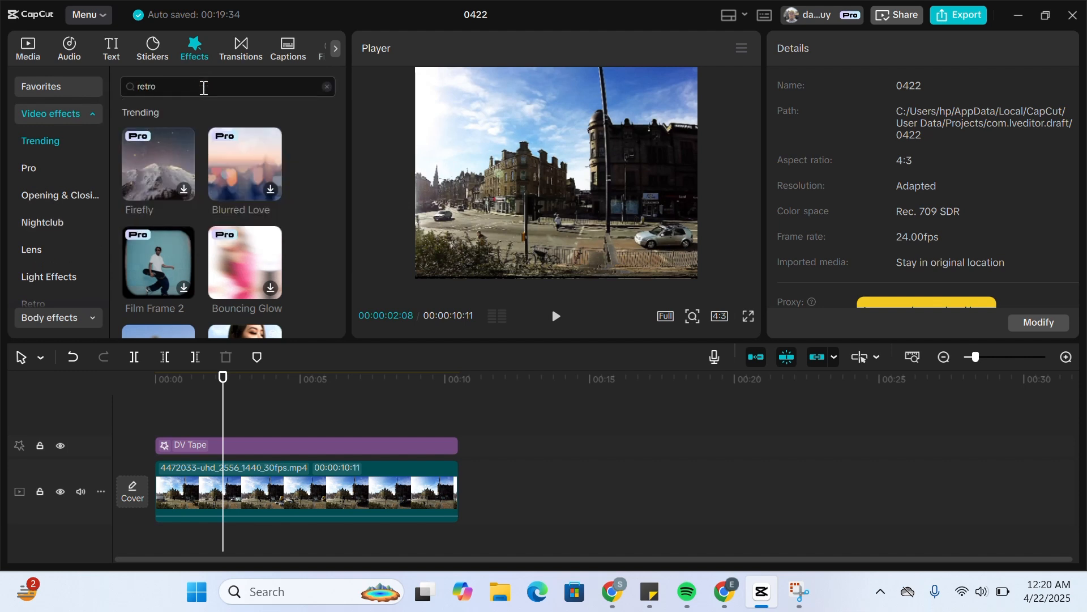
text(o)
key(Return)
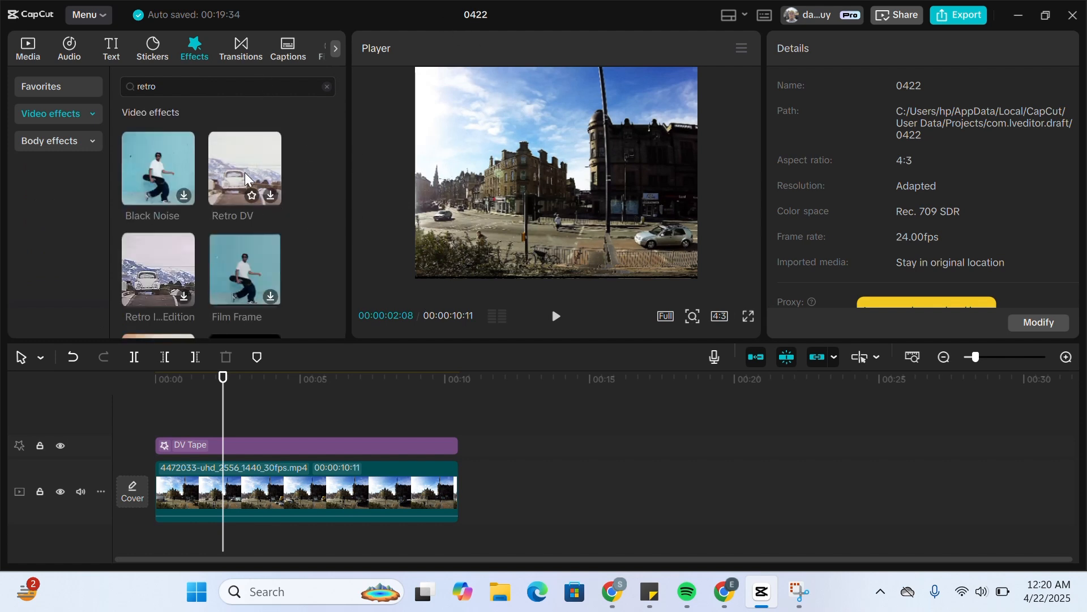
- Browse the retro results and narrow the video effect search to "retro dv 3"
scroll(269, 210, down, 3)
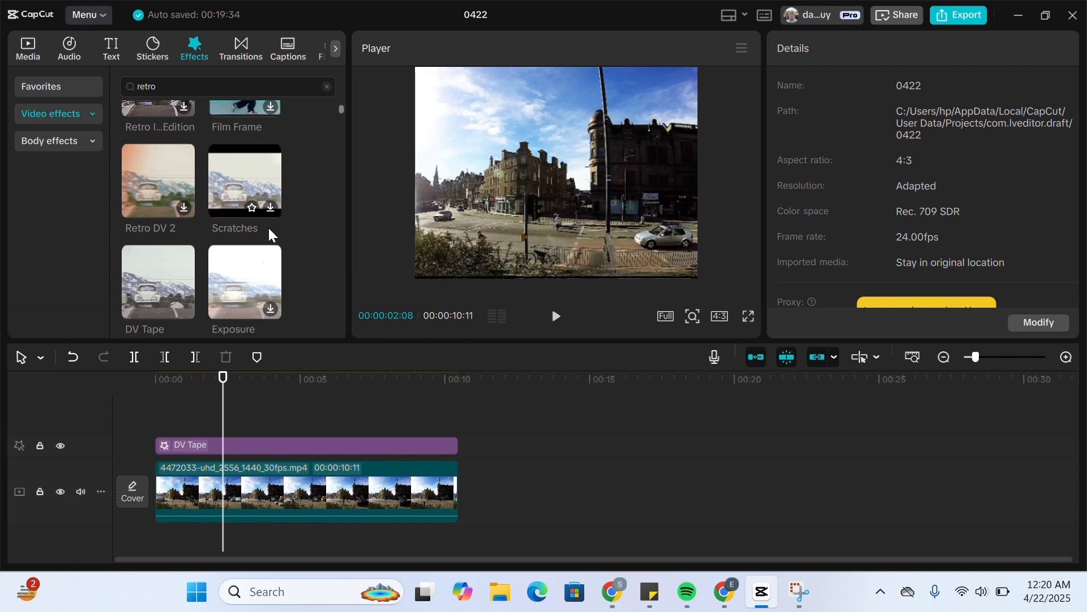
scroll(211, 229, down, 4)
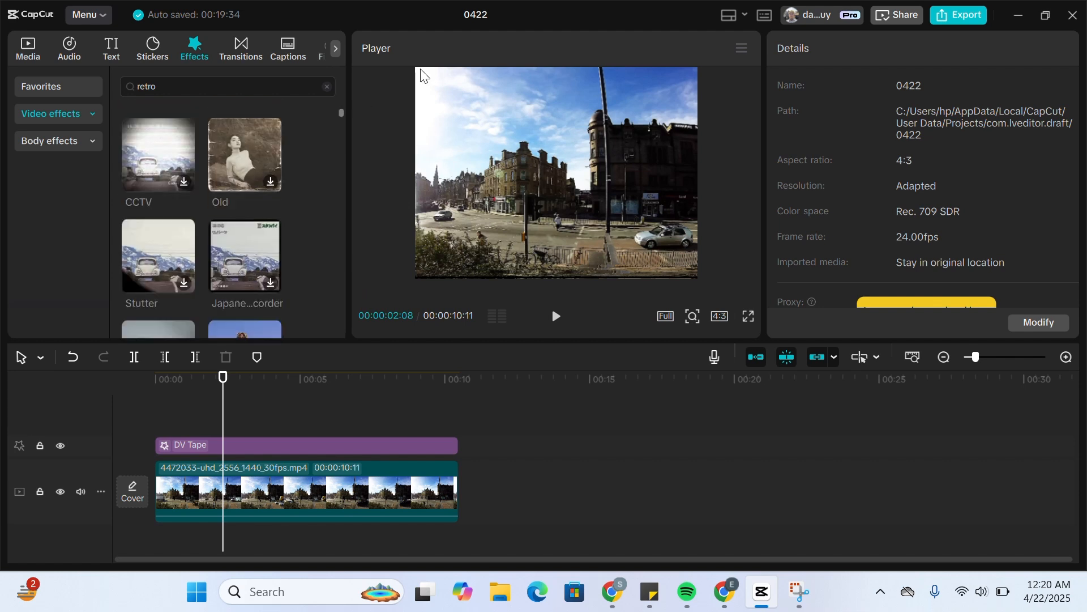
text(dv 3)
key(Return)
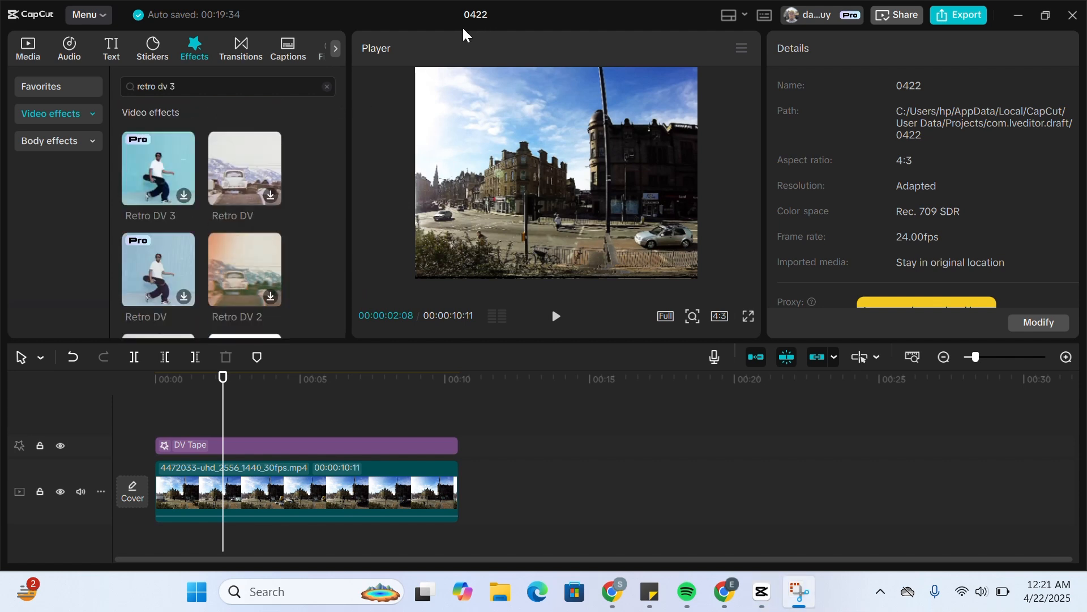
- Add the Retro DV 3 effect above DV Tape, stretched almost to the clip's end, with Speed 0 and Strength 50
click(164, 183)
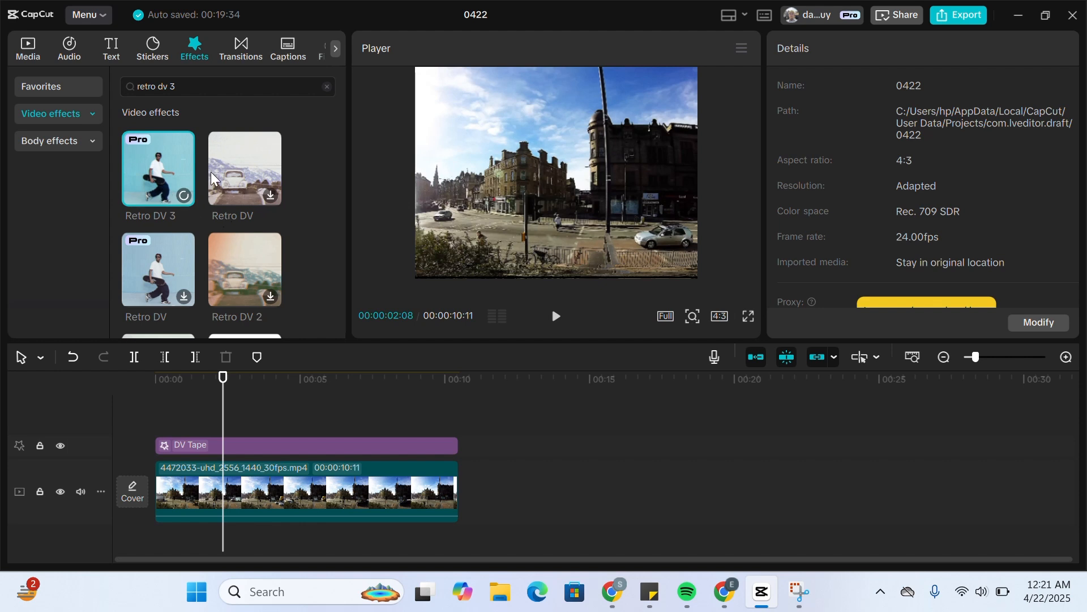
drag(161, 172, 155, 402)
drag(242, 444, 454, 443)
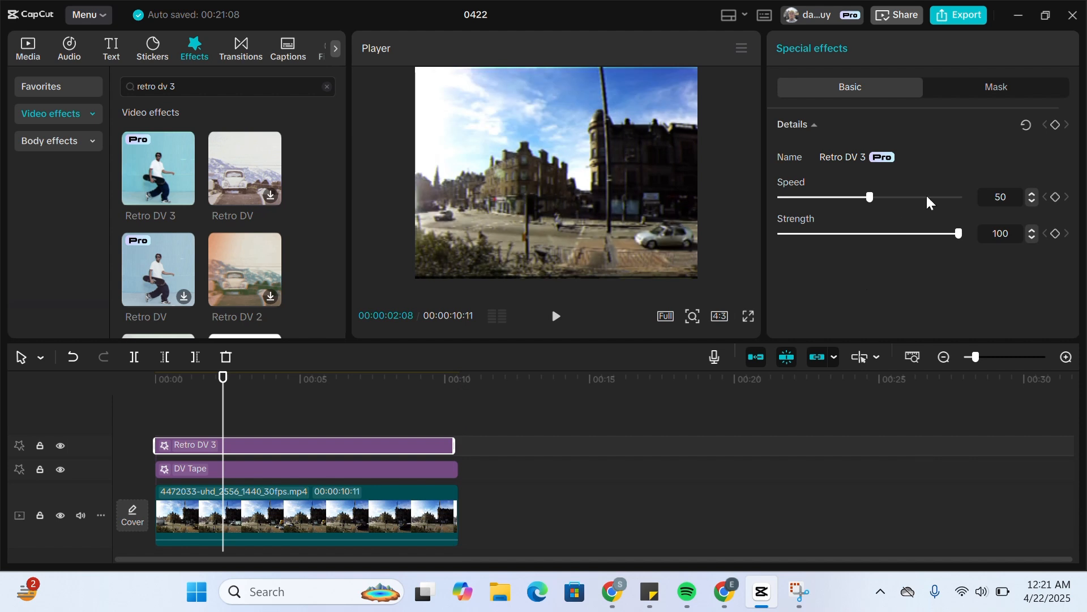
drag(869, 198, 777, 200)
drag(932, 236, 873, 254)
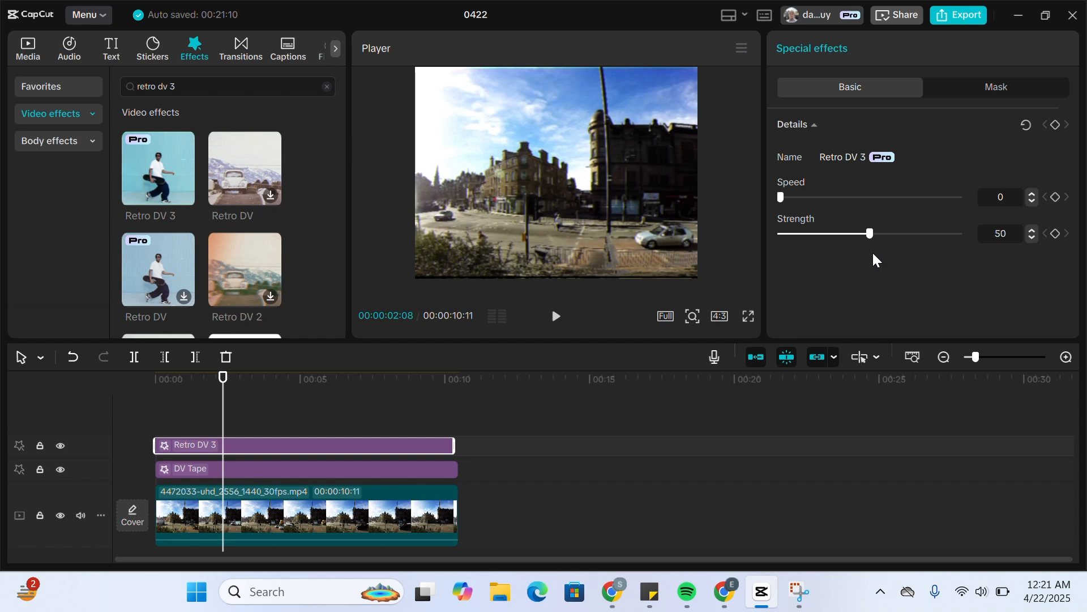
- Replace the effect search term with "jitter" and run the search
click(459, 32)
triple_click(276, 81)
click(275, 81)
text(j)
key(BackSpace)
key(BackSpace)
key(BackSpace)
key(BackSpace)
key(BackSpace)
key(BackSpace)
key(BackSpace)
key(BackSpace)
key(BackSpace)
key(BackSpace)
key(BackSpace)
text(jitter)
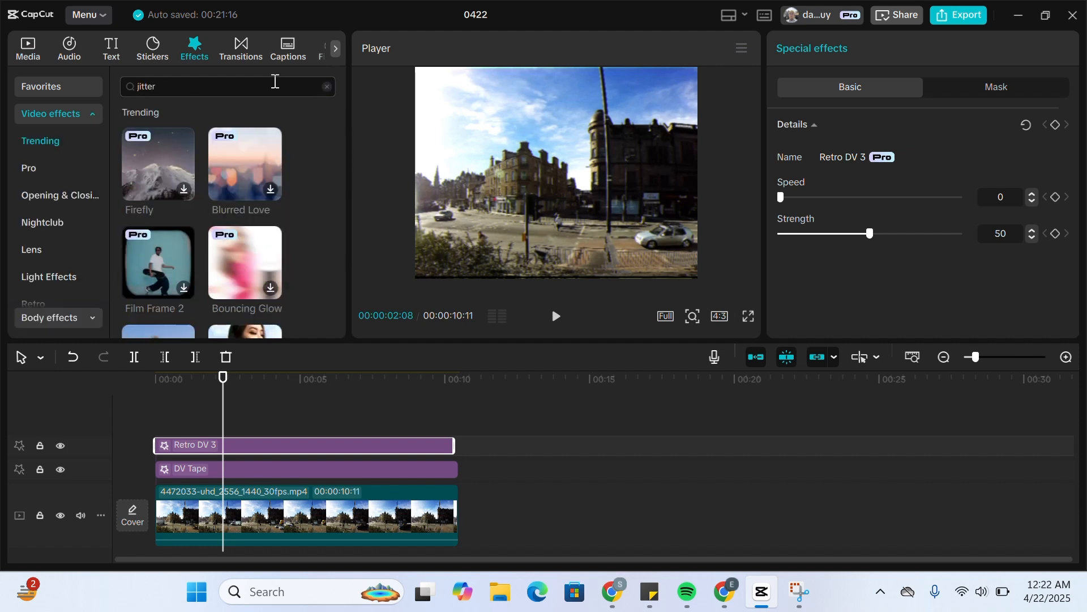
key(Return)
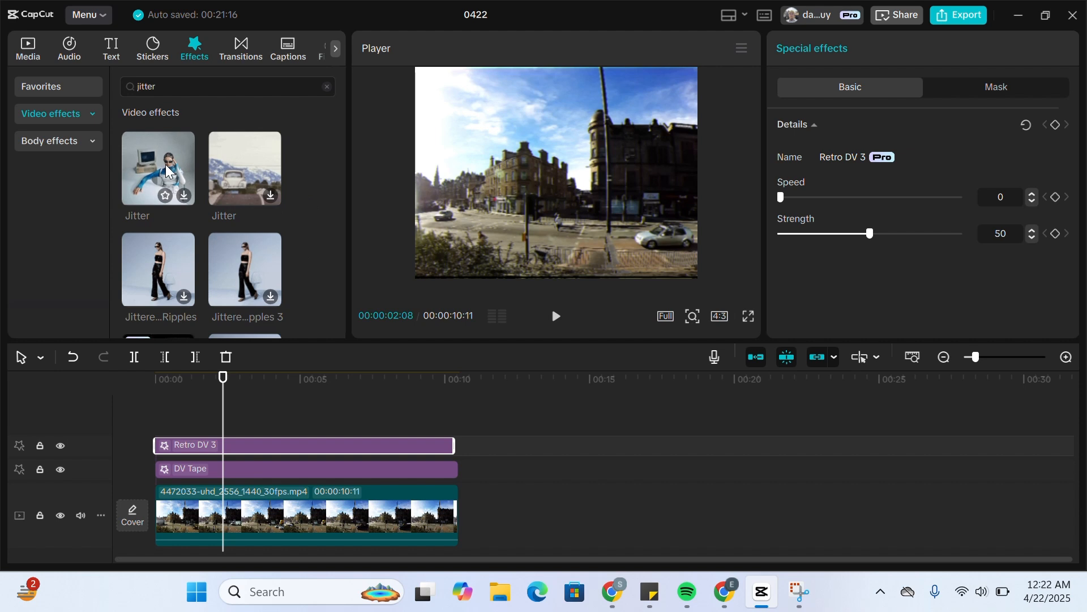
- Add the Jitter effect with the car thumbnail above Retro DV 3 and extend it over the clip's full length
click(237, 163)
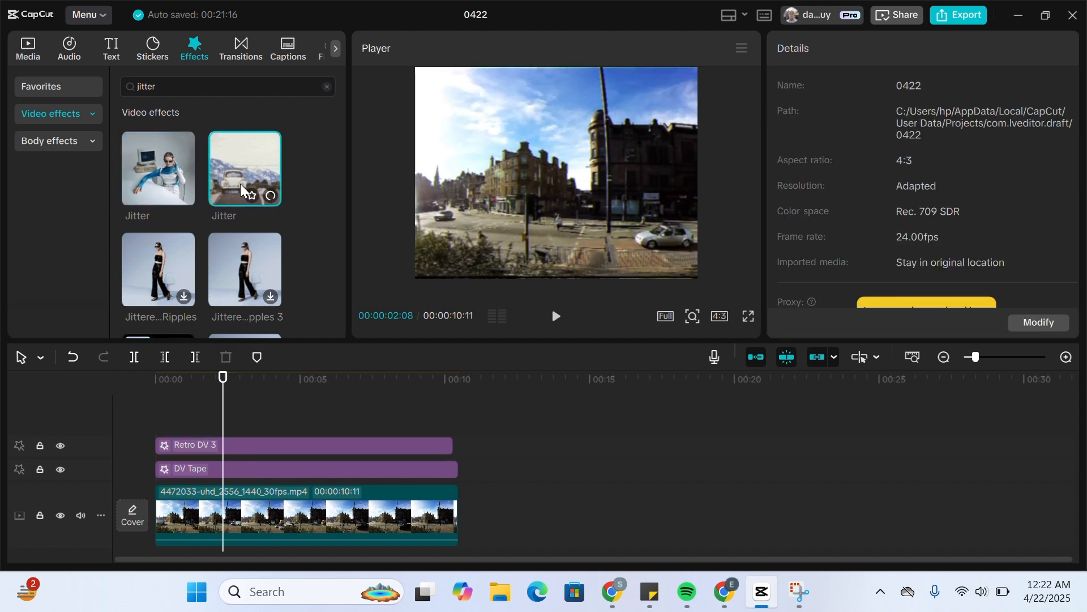
mouse_move(230, 194)
mouse_down()
mouse_move(175, 440)
mouse_move(155, 415)
mouse_up()
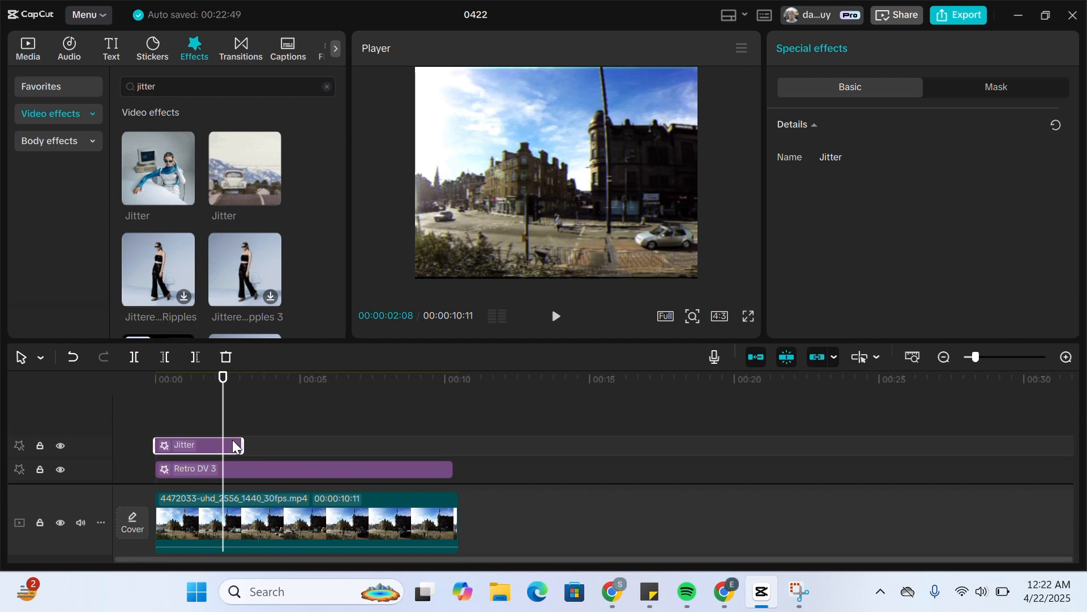
drag(242, 446, 458, 448)
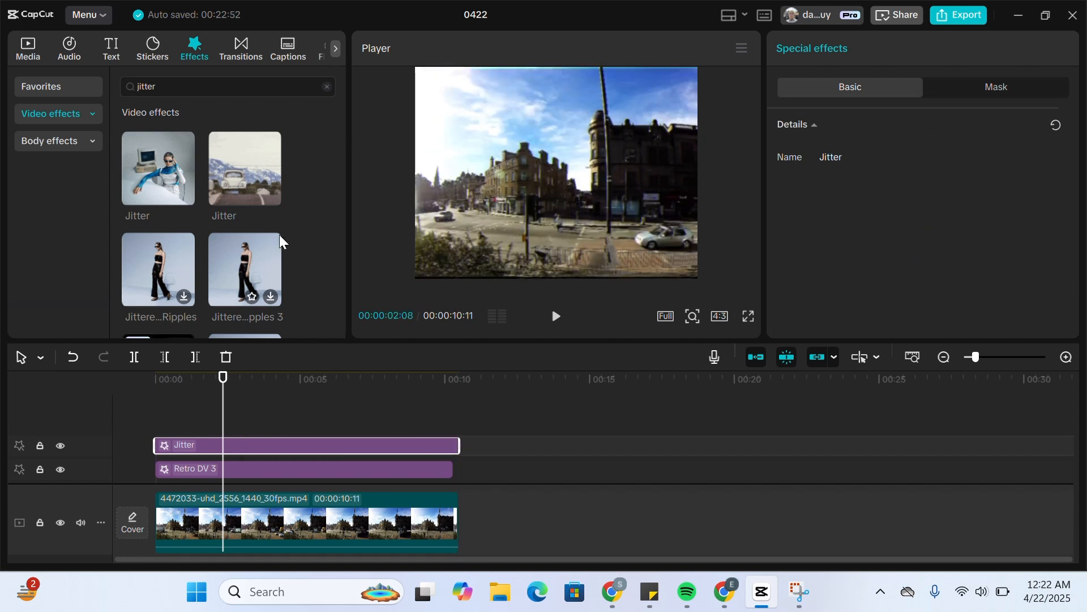
- Play back a short stretch of the clip to review the Jitter effect
key(space)
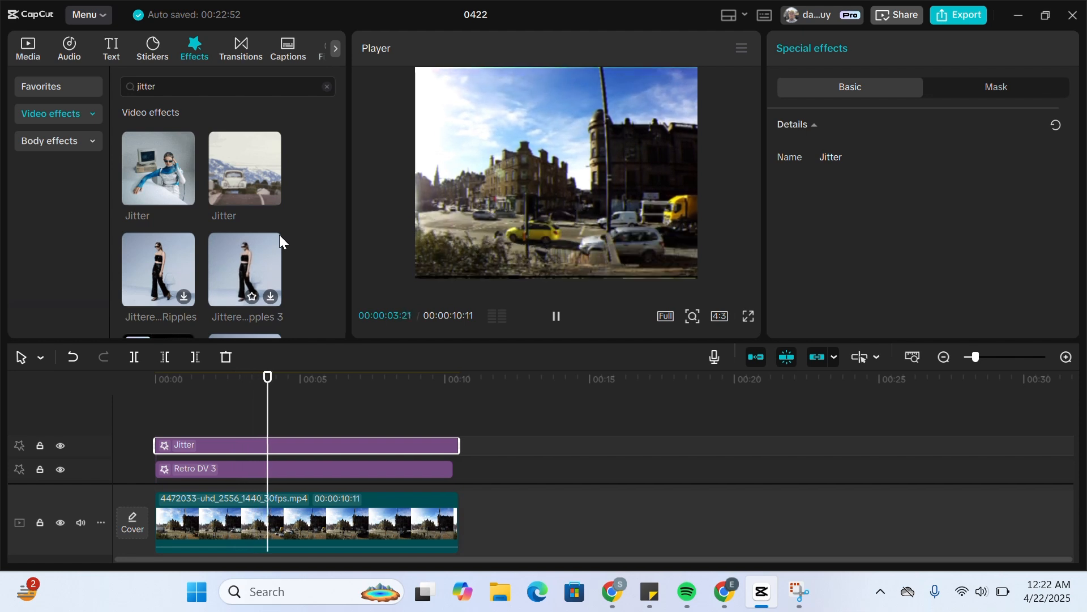
key(space)
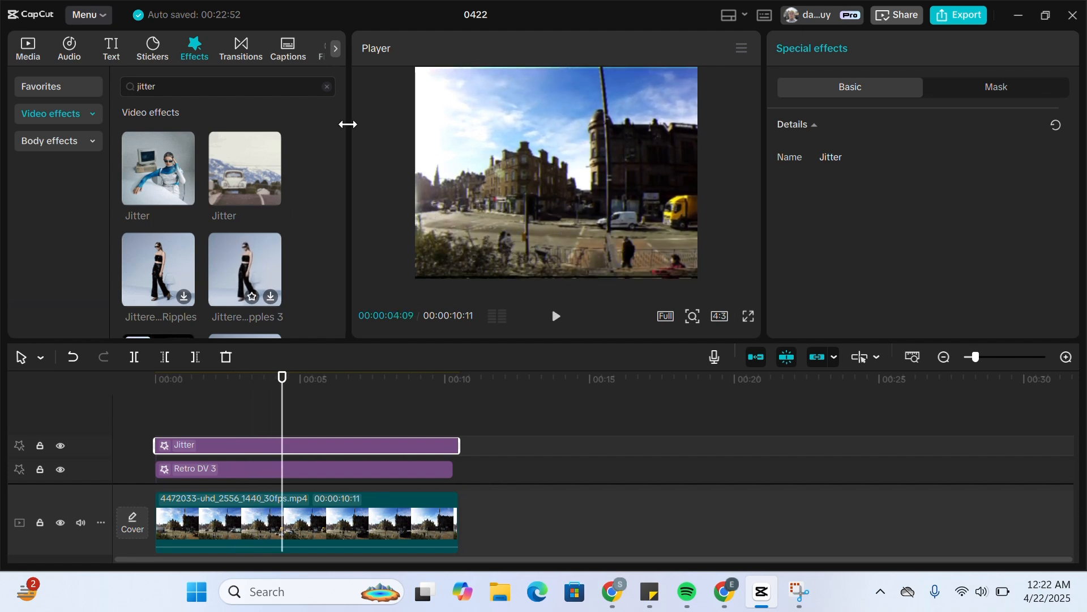
click(448, 34)
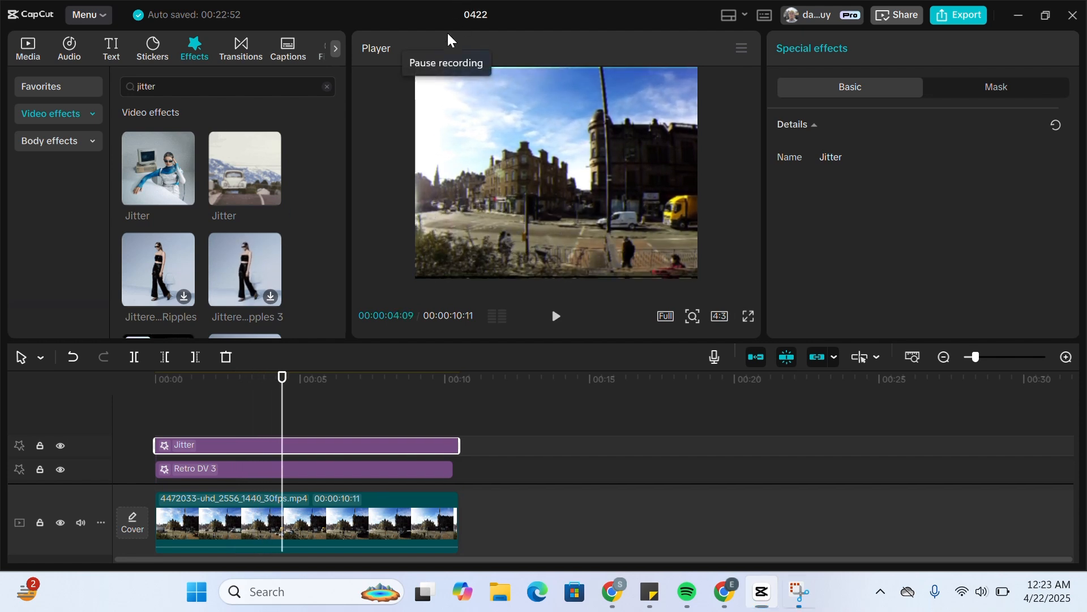
- Search for "oblique blur" and add the Pro Oblique Blur effect above Jitter, stretched almost to the clip's end
drag(188, 91, 20, 92)
text(obliq)
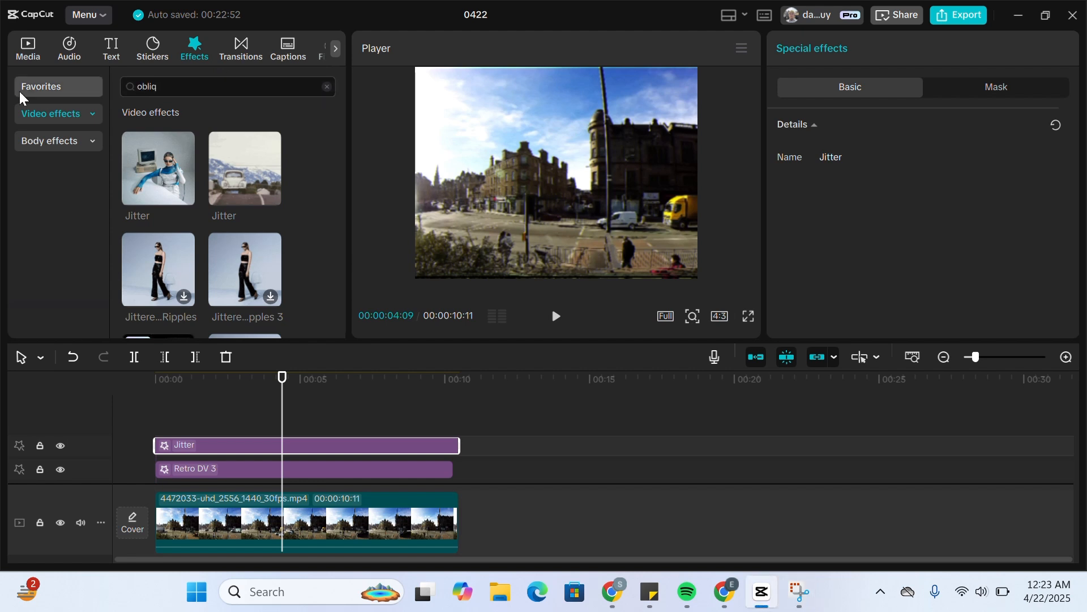
text(ue blur)
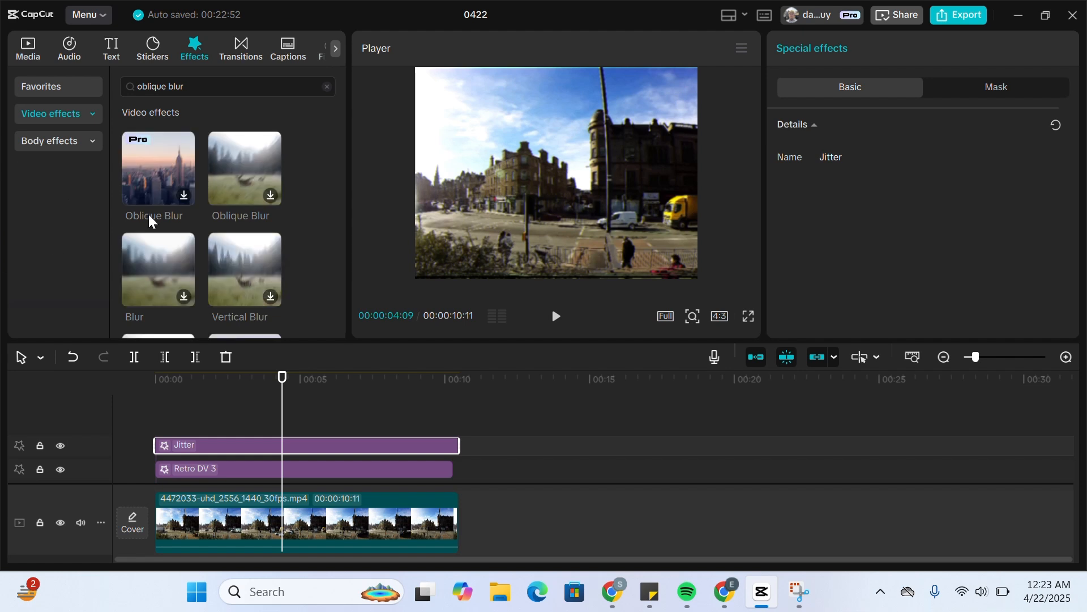
drag(176, 146, 154, 413)
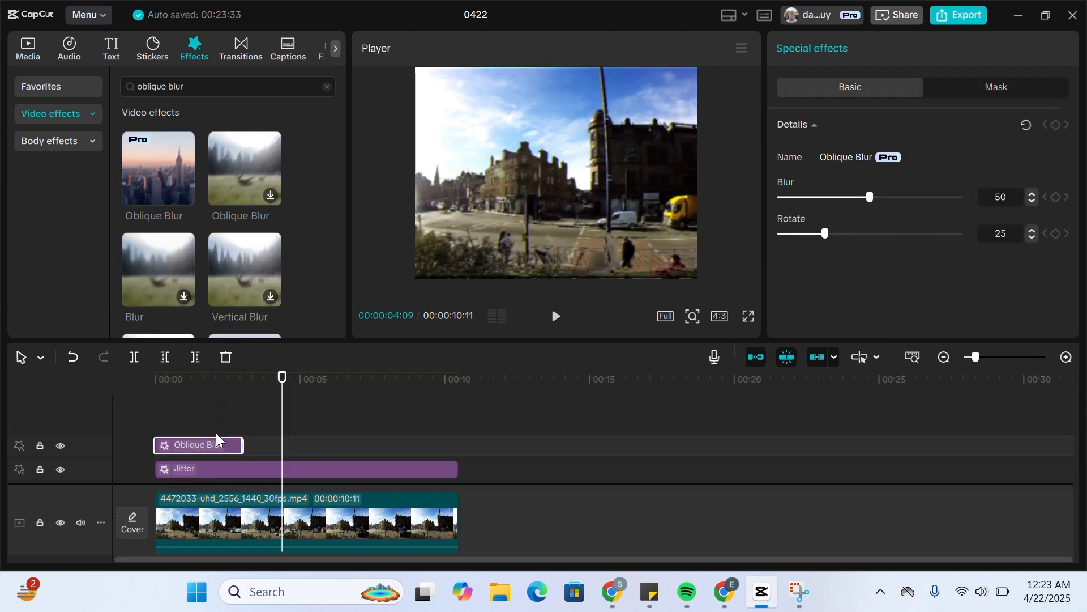
drag(242, 446, 449, 449)
scroll(465, 416, down, 2)
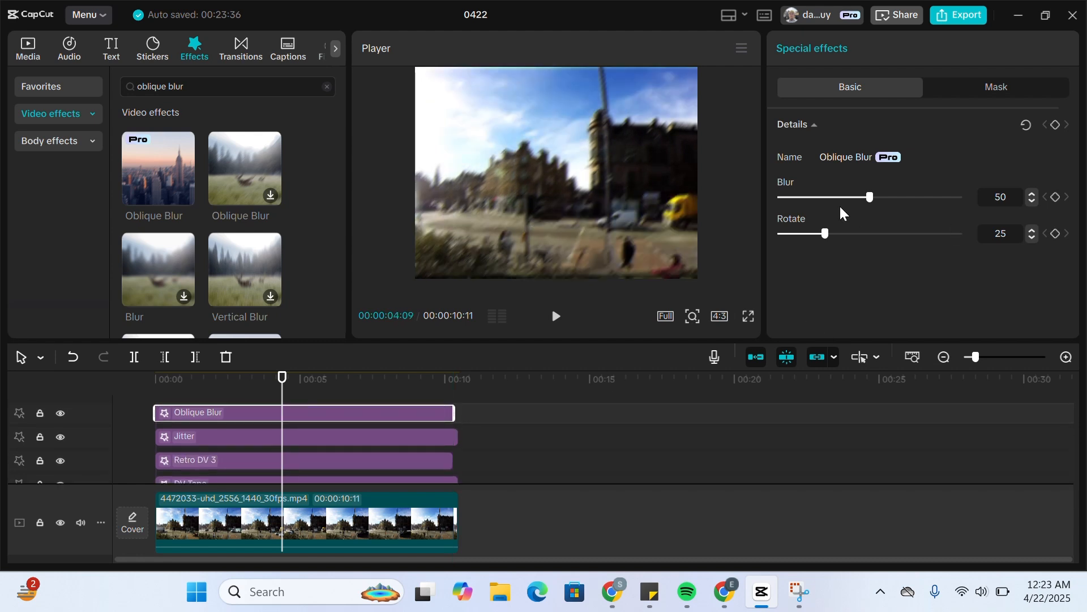
- Set the Oblique Blur effect's Rotate to 0 and Blur to 19
click(783, 234)
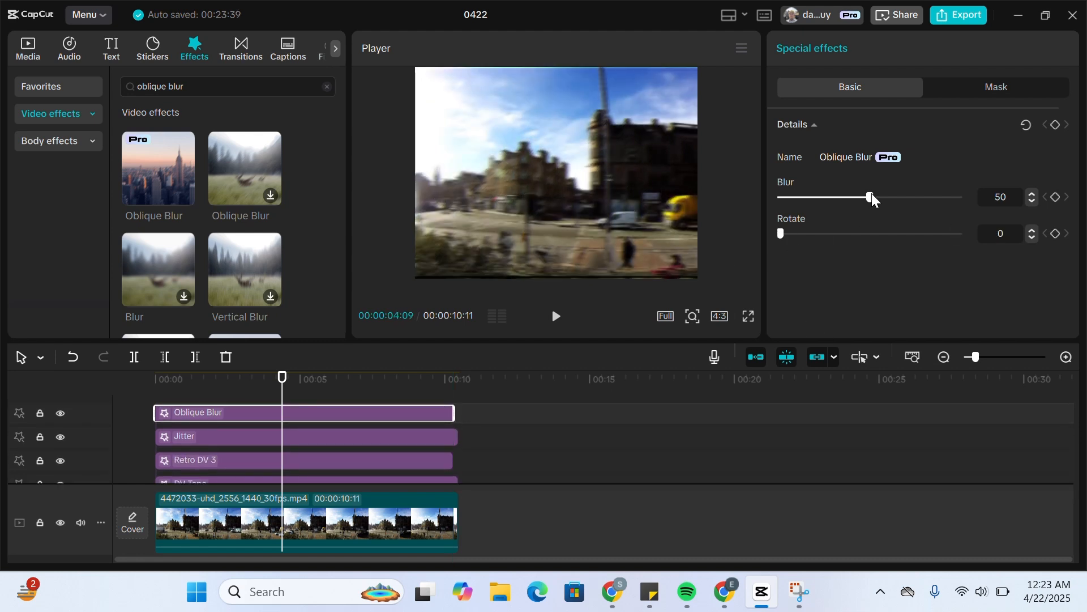
drag(871, 192, 791, 193)
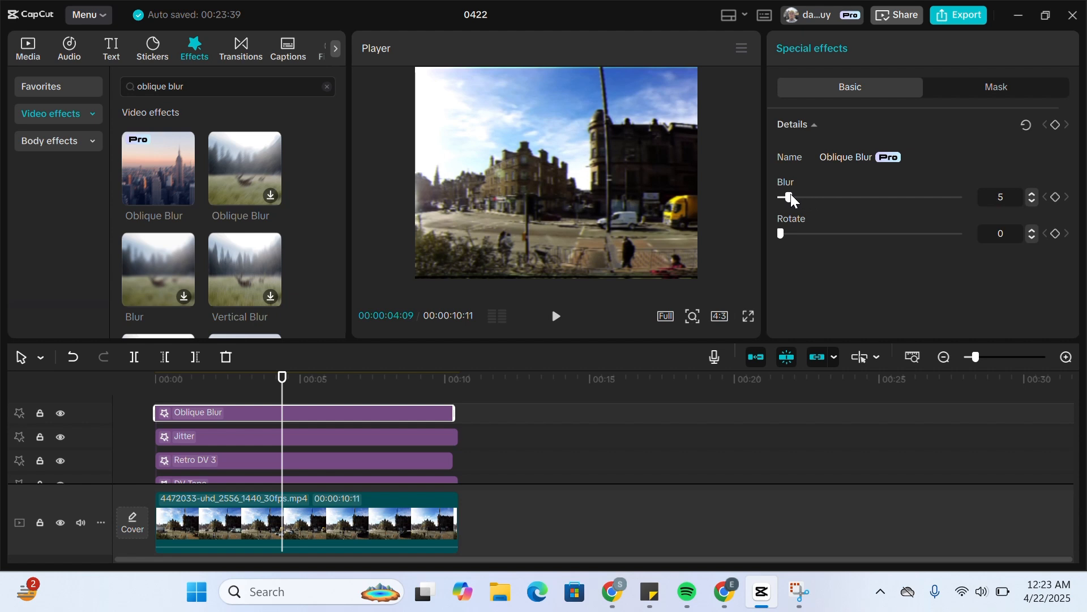
drag(804, 197, 817, 200)
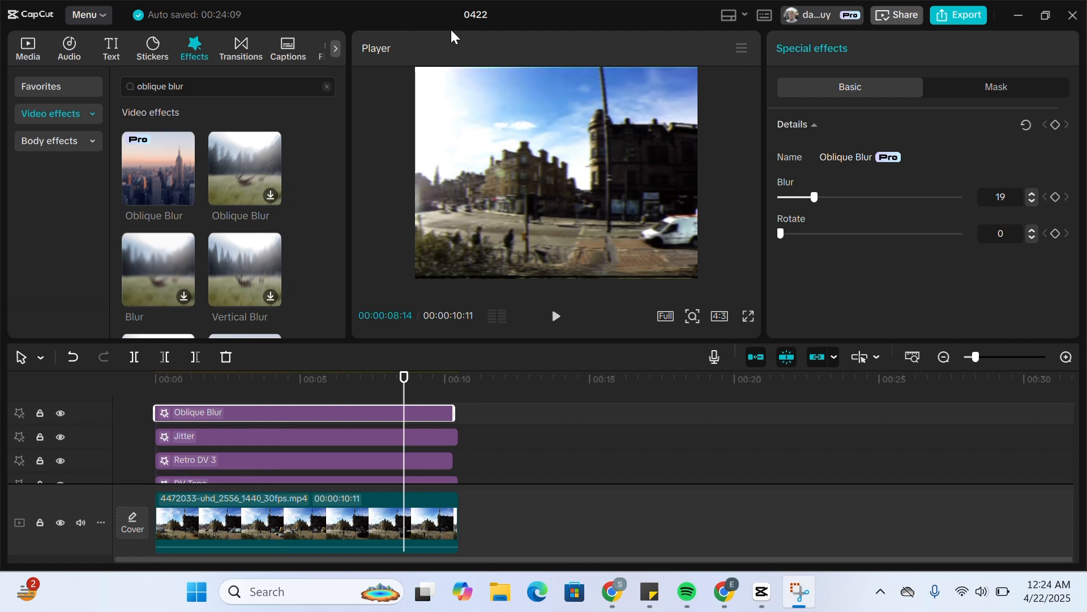
- Search for "strong sharpen" and add the Pro Strong Sharpen effect above Oblique Blur at the clip's start
click(248, 79)
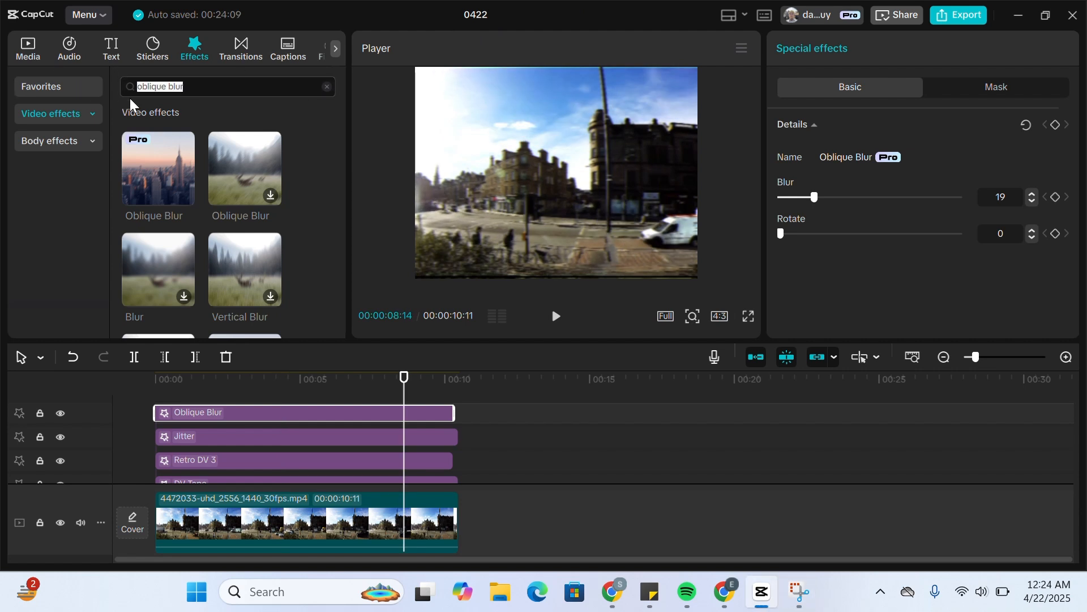
text(strong sharpen)
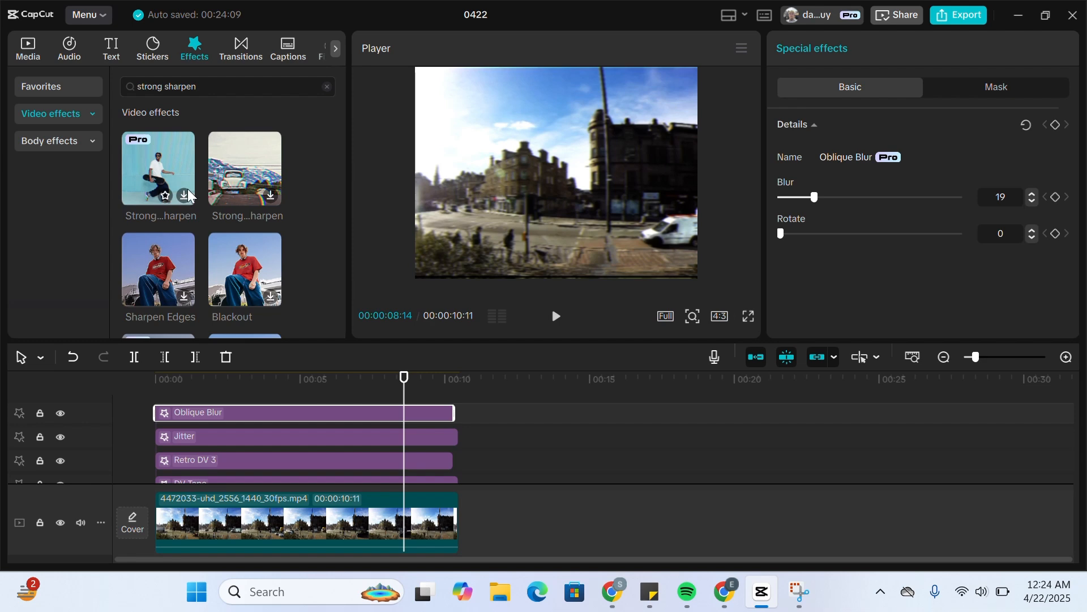
click(189, 196)
drag(148, 144, 154, 417)
click(209, 444)
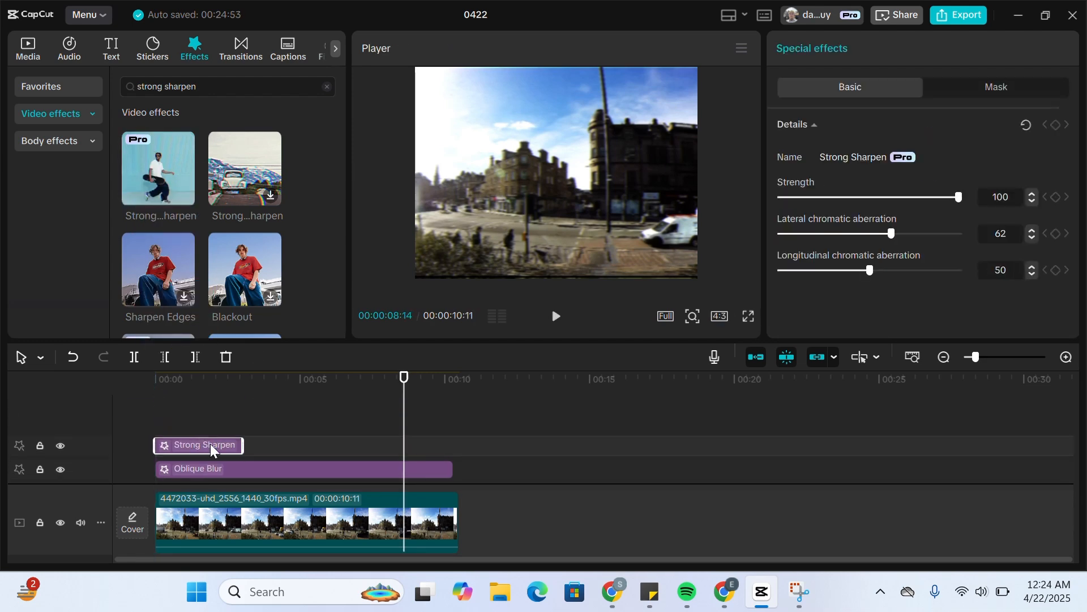
- Extend the Strong Sharpen effect to the clip's end and set its Strength to 38
drag(243, 446, 456, 455)
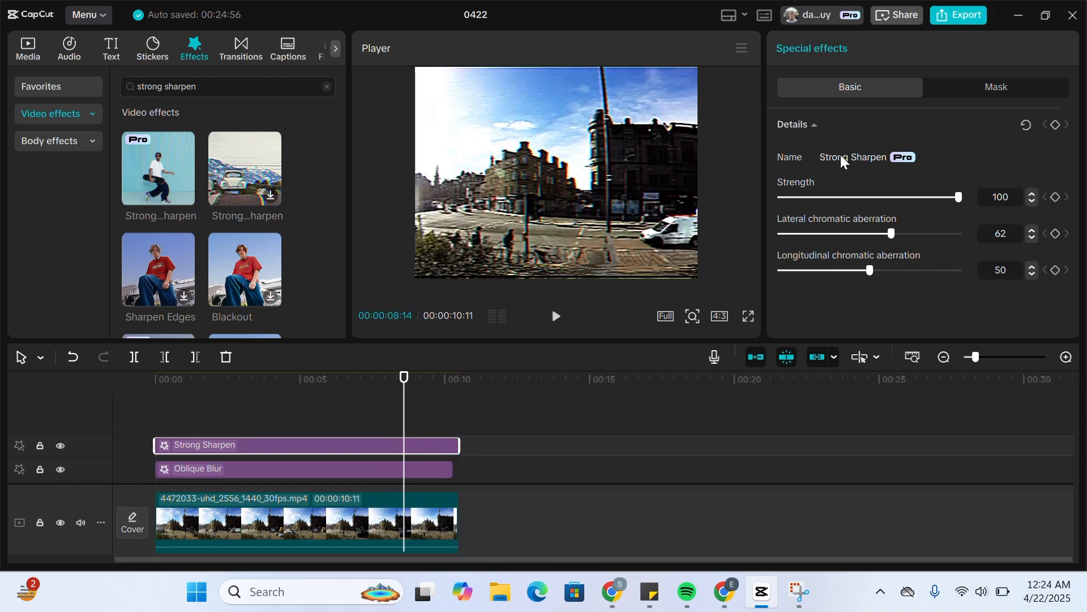
drag(955, 197, 849, 197)
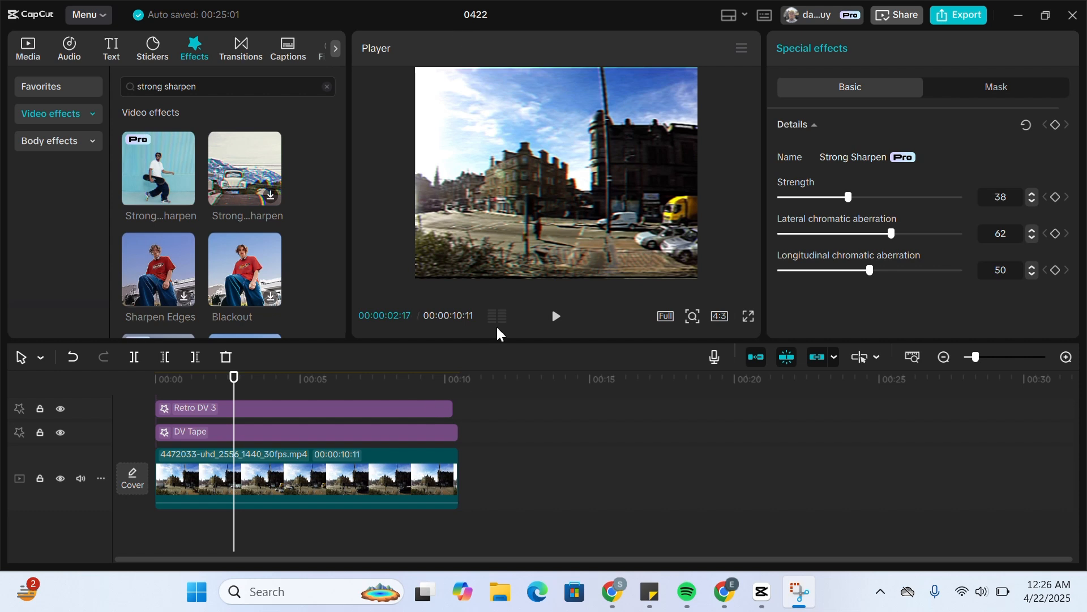
drag(389, 359, 348, 410)
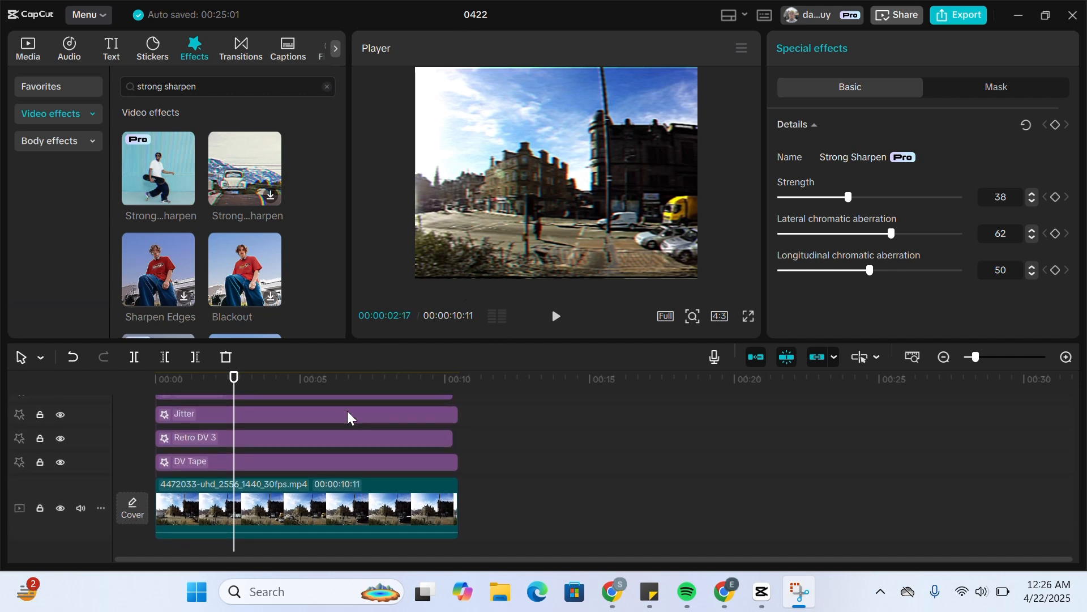